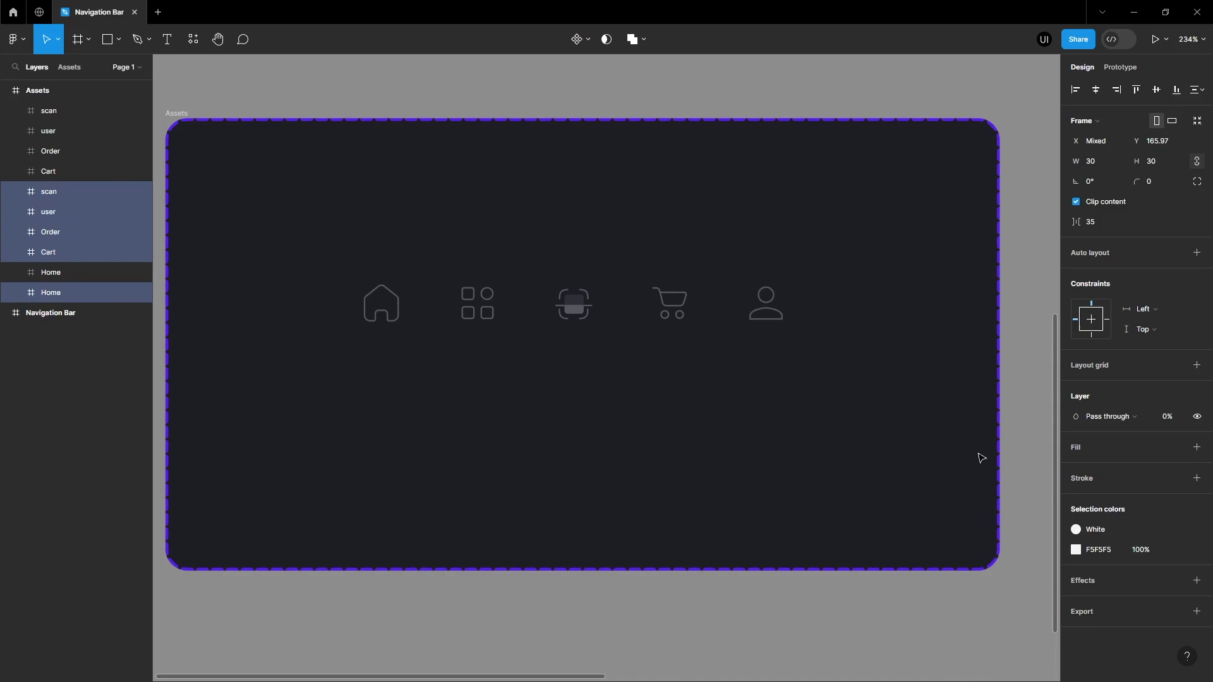
Step: Combine the outlined and filled home icons into a component set of variants and move it away from the neighbouring icons
{"action": "left_click", "coordinate": [764, 465]}
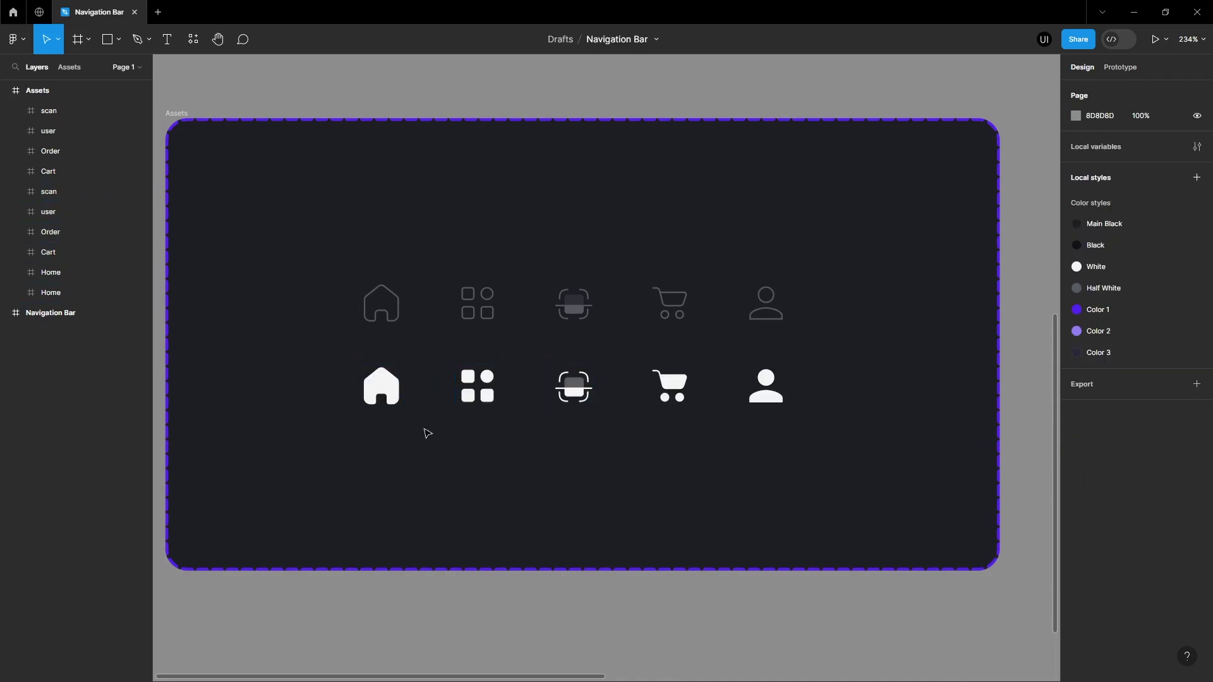
{"action": "scroll", "coordinate": [431, 304], "scroll_direction": "up", "scroll_amount": 3}
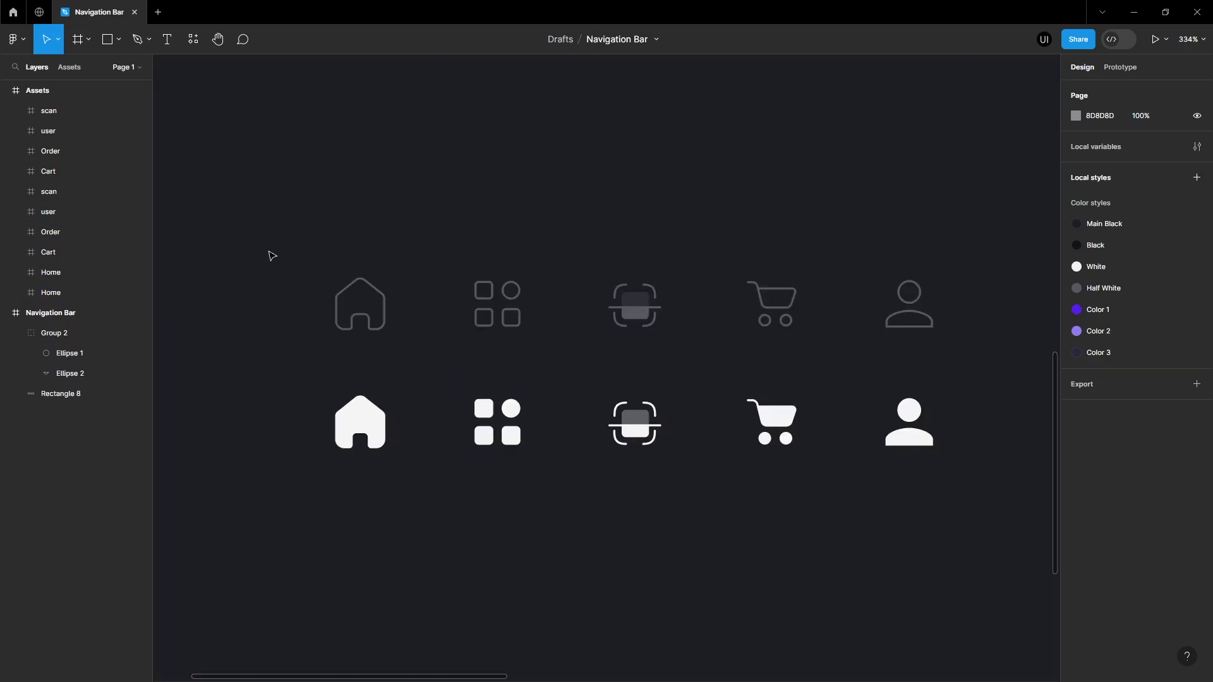
{"action": "left_click_drag", "start_coordinate": [267, 255], "coordinate": [429, 500]}
{"action": "left_click", "coordinate": [577, 39]}
{"action": "left_click", "coordinate": [564, 101]}
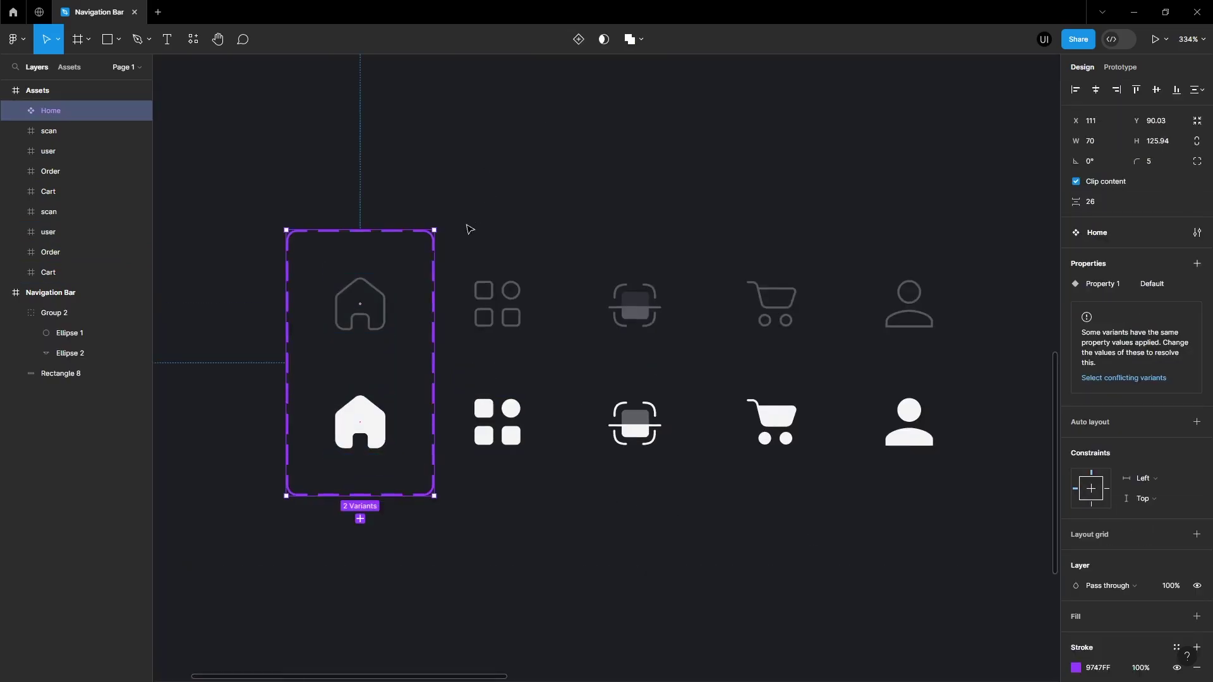
{"action": "left_click", "coordinate": [468, 228]}
{"action": "left_click_drag", "start_coordinate": [409, 265], "coordinate": [318, 260]}
Step: Combine the outlined and filled order icons, and likewise the two scan icons, into separate component sets
{"action": "left_click_drag", "start_coordinate": [425, 241], "coordinate": [556, 480]}
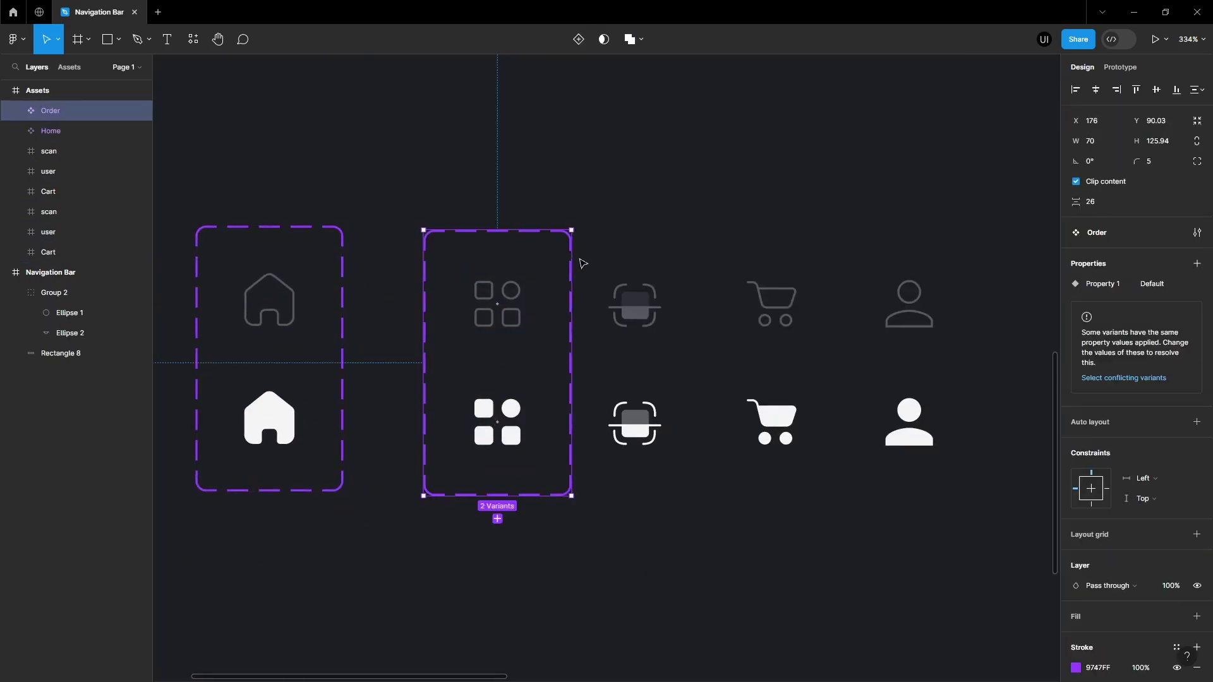
{"action": "left_click_drag", "start_coordinate": [589, 257], "coordinate": [688, 483]}
{"action": "left_click", "coordinate": [586, 39]}
{"action": "left_click", "coordinate": [564, 101]}
Step: Combine the cart icons and the user icons into separate component sets and line up all five sets in a row
{"action": "left_click_drag", "start_coordinate": [734, 252], "coordinate": [828, 491]}
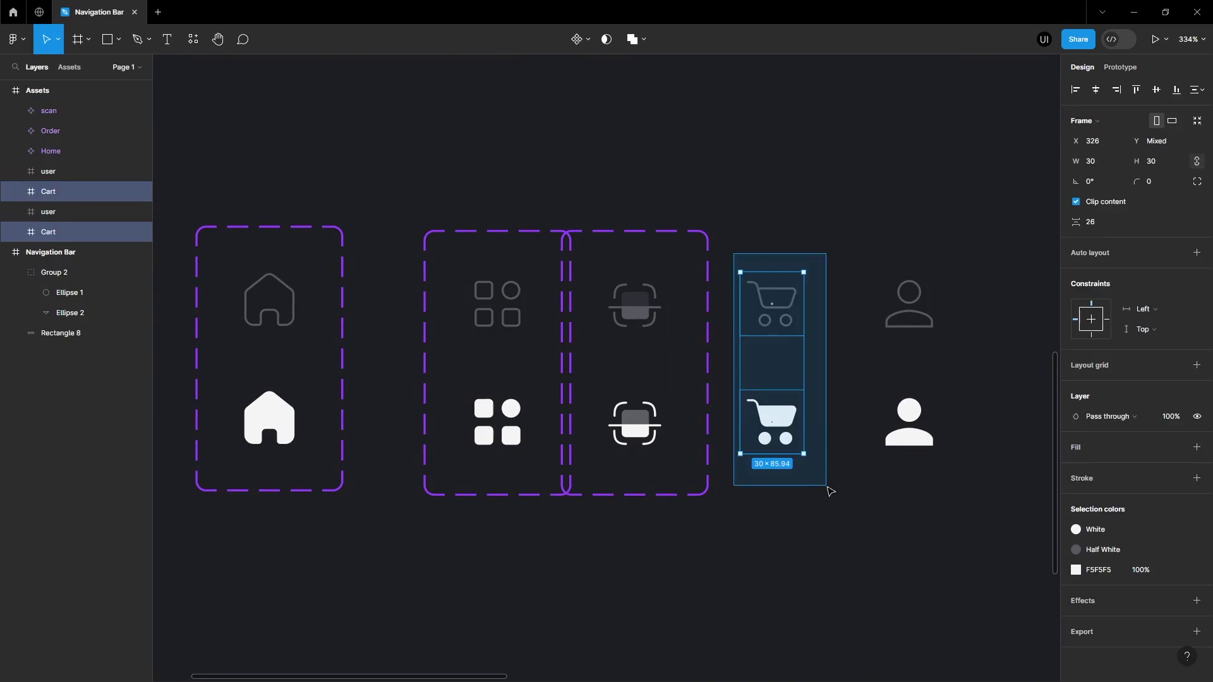
{"action": "left_click", "coordinate": [585, 39]}
{"action": "left_click", "coordinate": [564, 101]}
{"action": "left_click_drag", "start_coordinate": [869, 256], "coordinate": [964, 487]}
{"action": "left_click", "coordinate": [585, 36]}
{"action": "left_click", "coordinate": [1156, 90]}
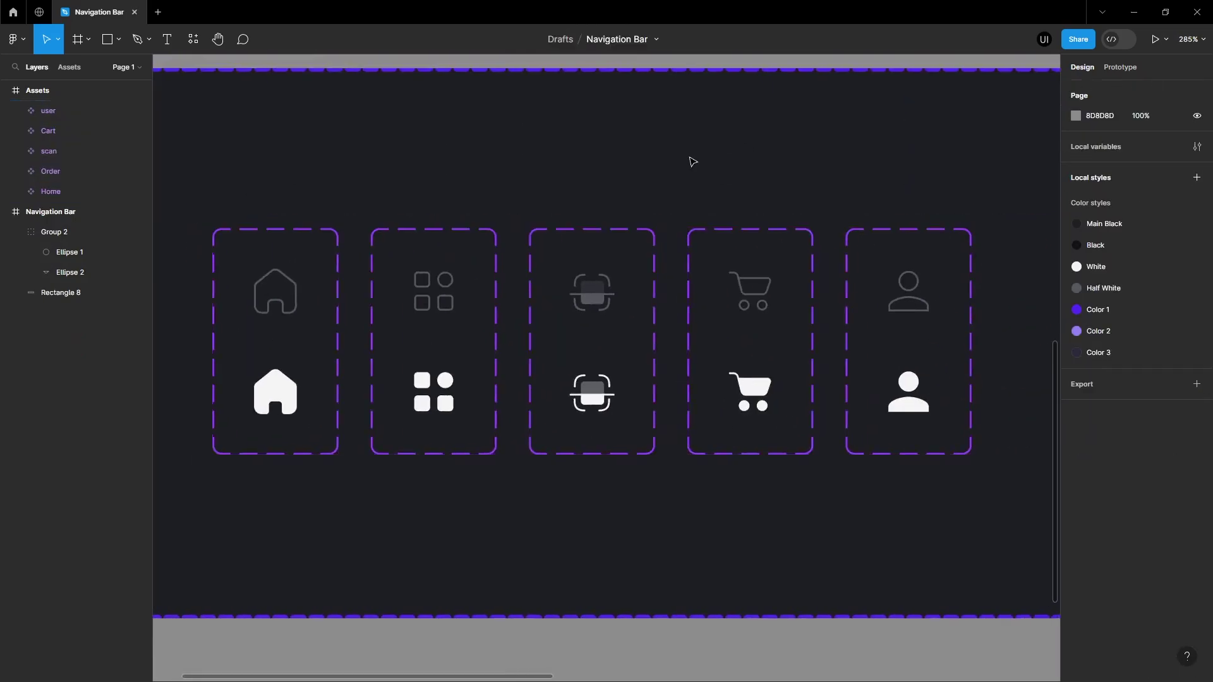
Step: Set Property 1 of the filled home icon variant to "Selected"
{"action": "scroll", "coordinate": [607, 212], "scroll_direction": "down", "scroll_amount": 1}
{"action": "double_click", "coordinate": [309, 278]}
{"action": "scroll", "coordinate": [309, 278], "scroll_direction": "up", "scroll_amount": 3}
{"action": "left_click", "coordinate": [369, 411]}
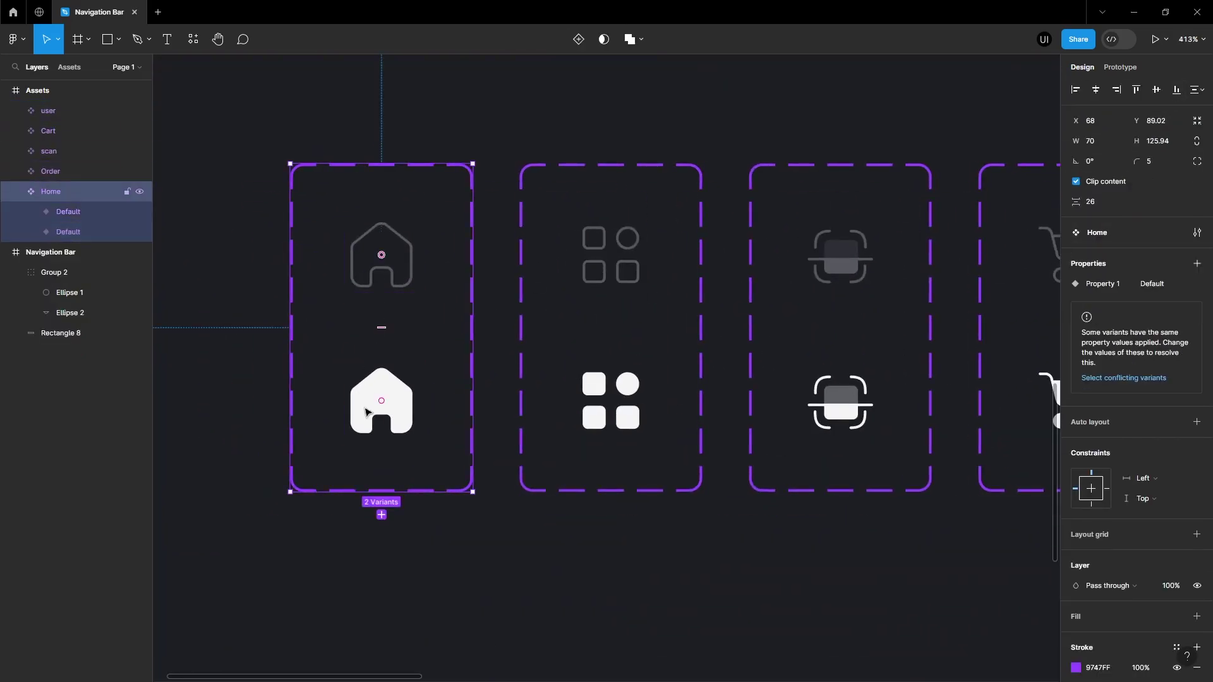
{"action": "double_click", "coordinate": [379, 402]}
{"action": "left_click", "coordinate": [1143, 305]}
{"action": "type", "text": "Selected"}
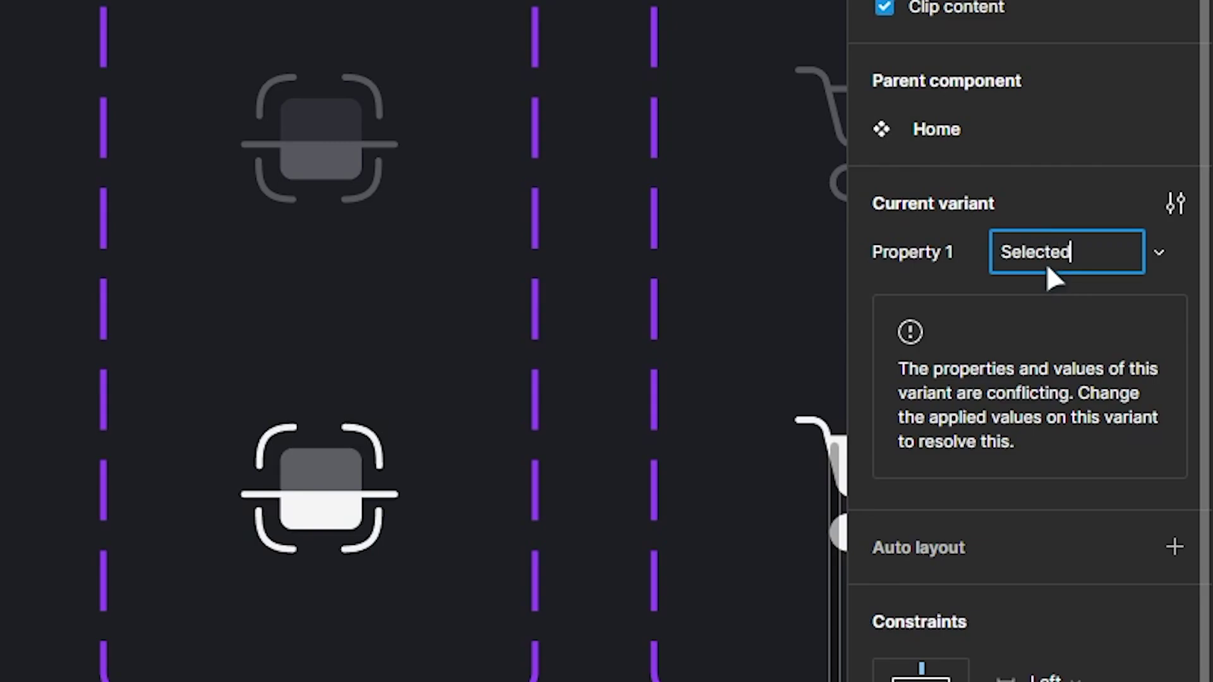
{"action": "key", "text": "Return"}
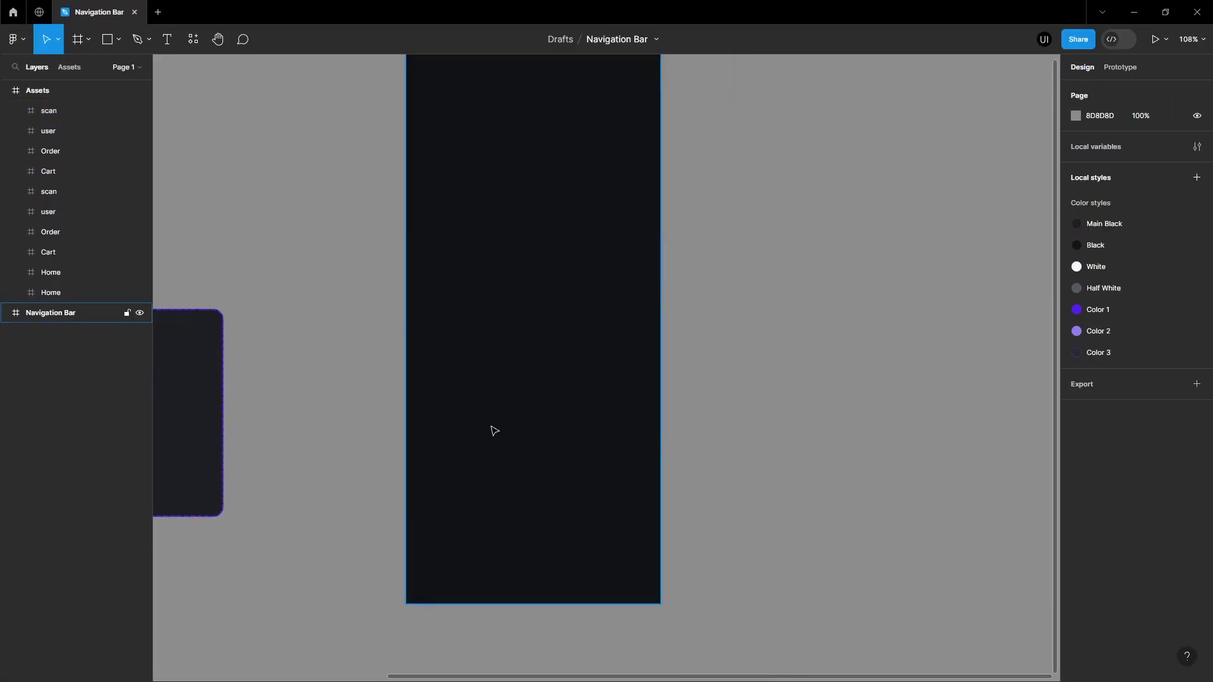
Step: Draw a 375 px wide rectangle across the lower end of the Navigation Bar frame and set its height to 77
{"action": "scroll", "coordinate": [494, 431], "scroll_direction": "up", "scroll_amount": 5}
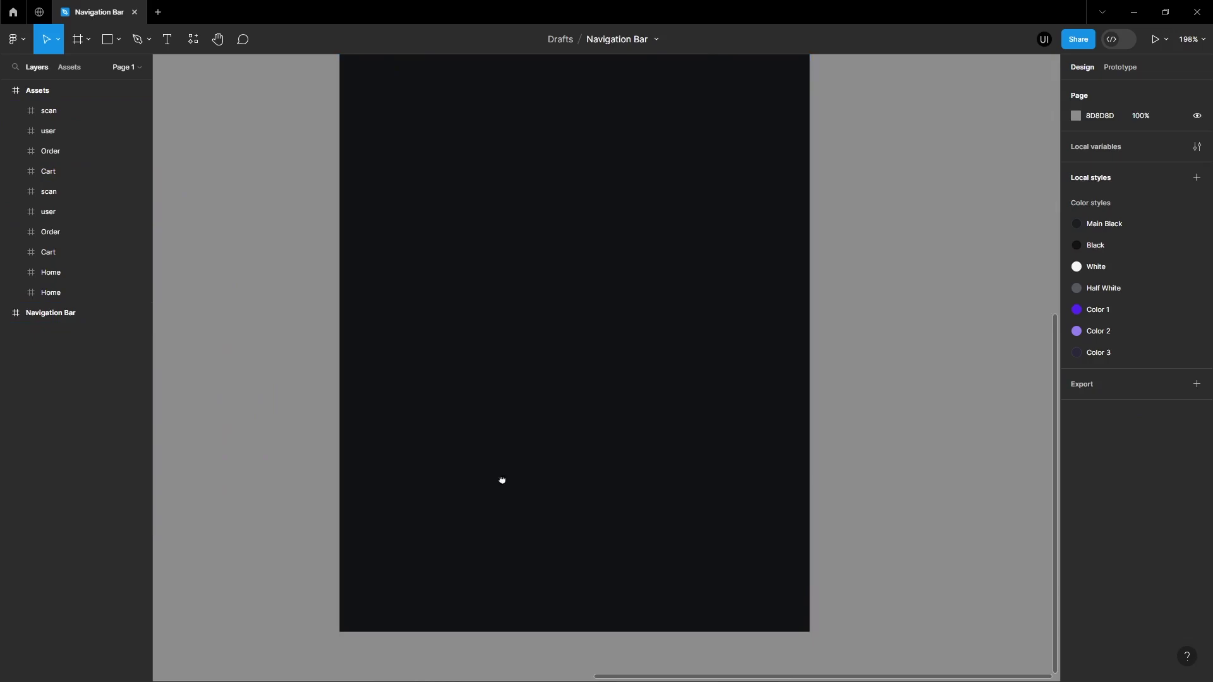
{"action": "key", "text": "r"}
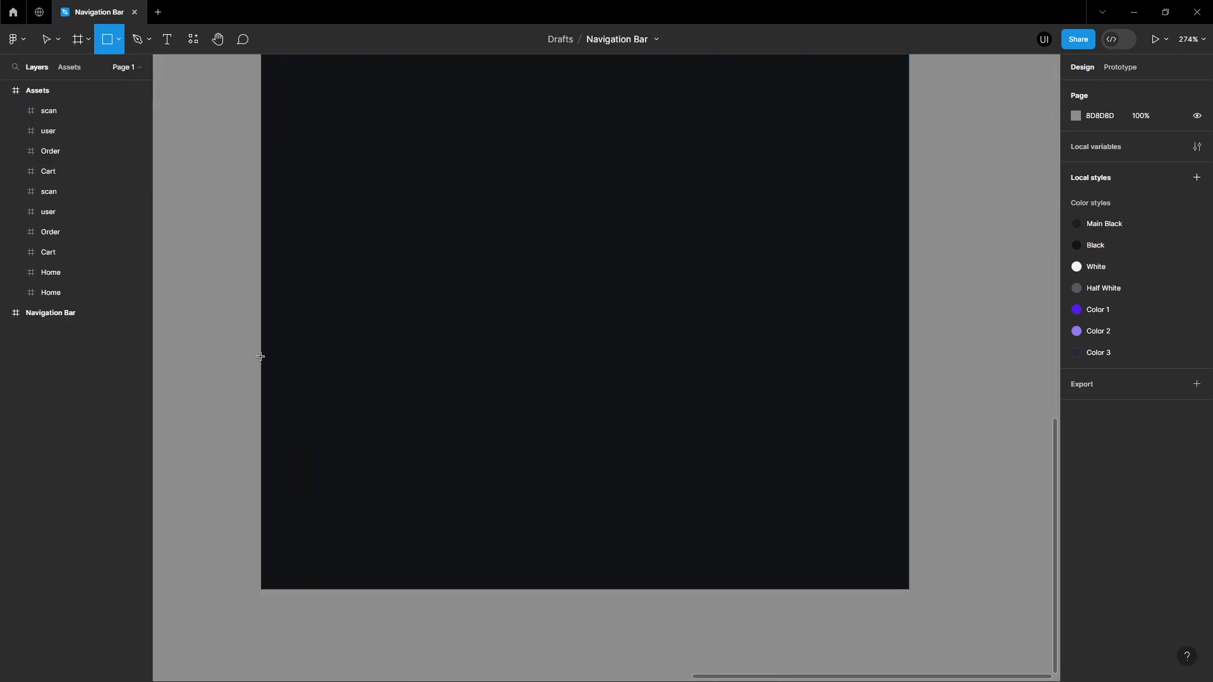
{"action": "left_click_drag", "start_coordinate": [261, 356], "coordinate": [907, 590]}
{"action": "left_click_drag", "start_coordinate": [620, 357], "coordinate": [625, 475]}
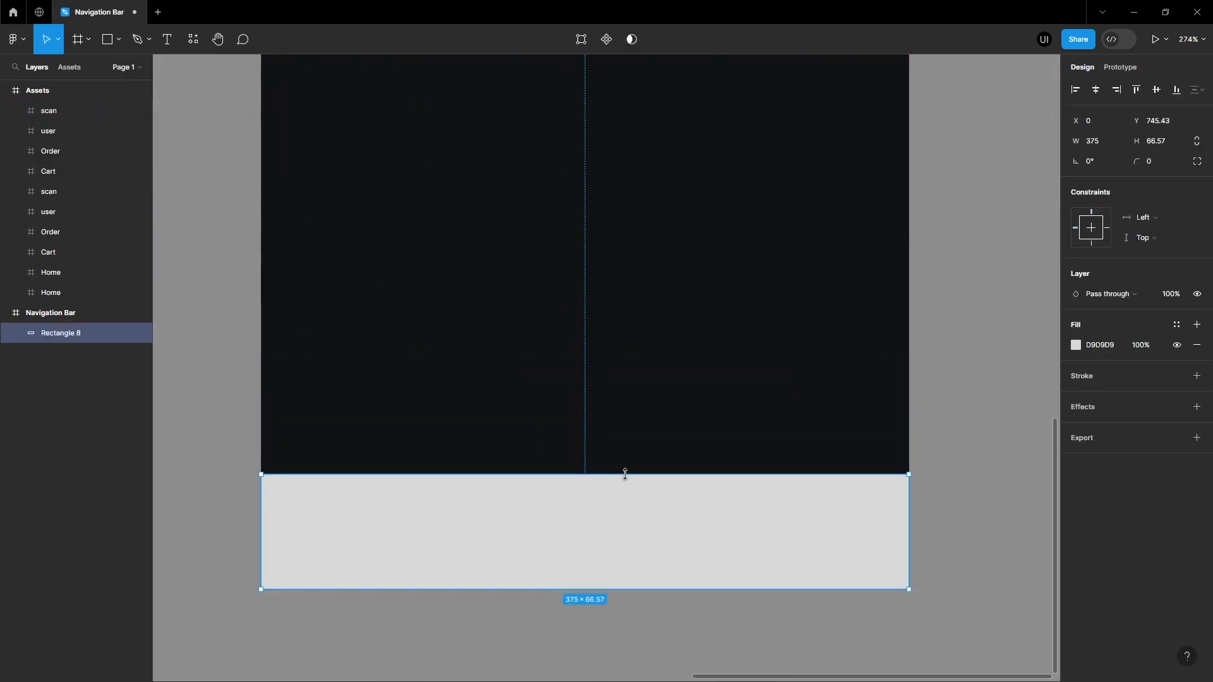
{"action": "left_click", "coordinate": [1153, 141]}
{"action": "type", "text": "77"}
{"action": "key", "text": "Return"}
Step: Align the bar rectangle to the frame's bottom edge and fill it with the dark charcoal library colour style
{"action": "left_click_drag", "start_coordinate": [755, 519], "coordinate": [758, 496]}
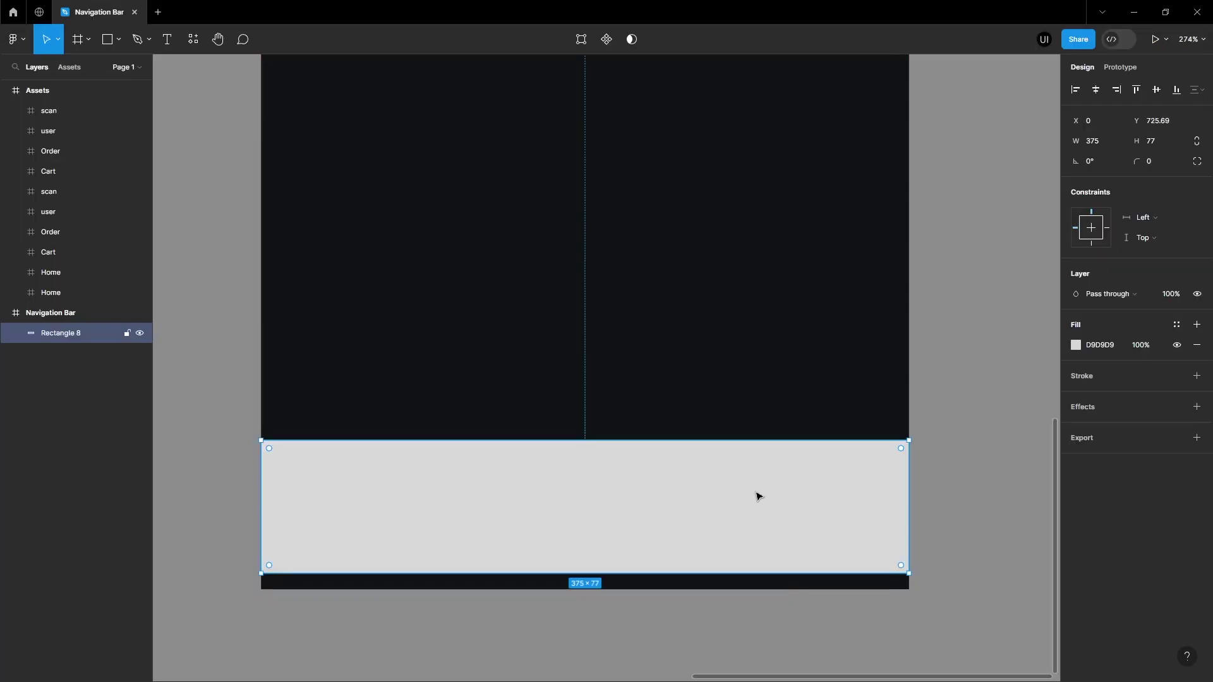
{"action": "left_click", "coordinate": [1177, 90]}
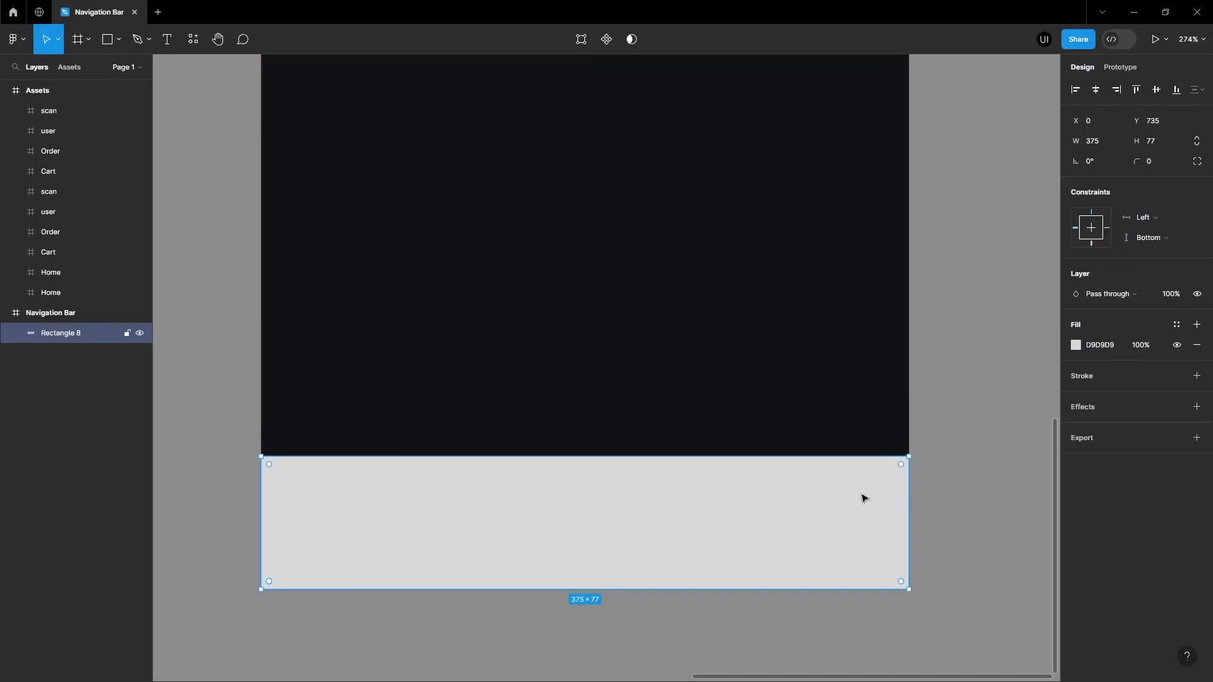
{"action": "left_click", "coordinate": [1176, 325]}
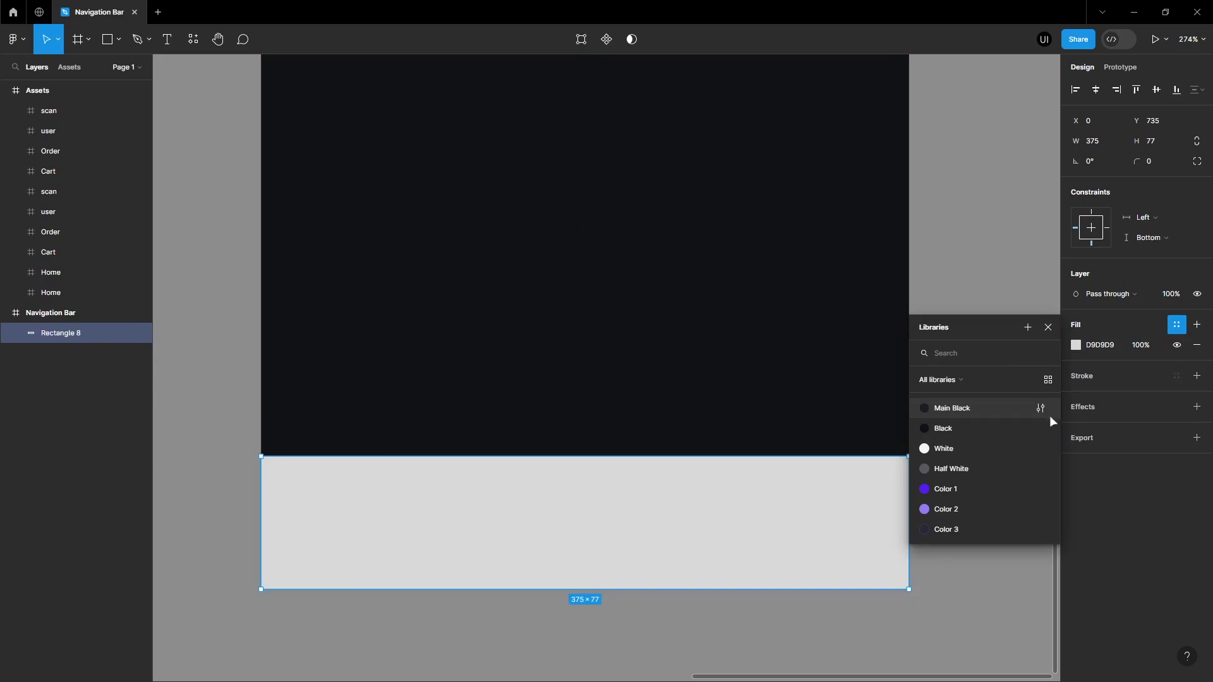
{"action": "left_click", "coordinate": [960, 425]}
{"action": "left_click", "coordinate": [809, 410]}
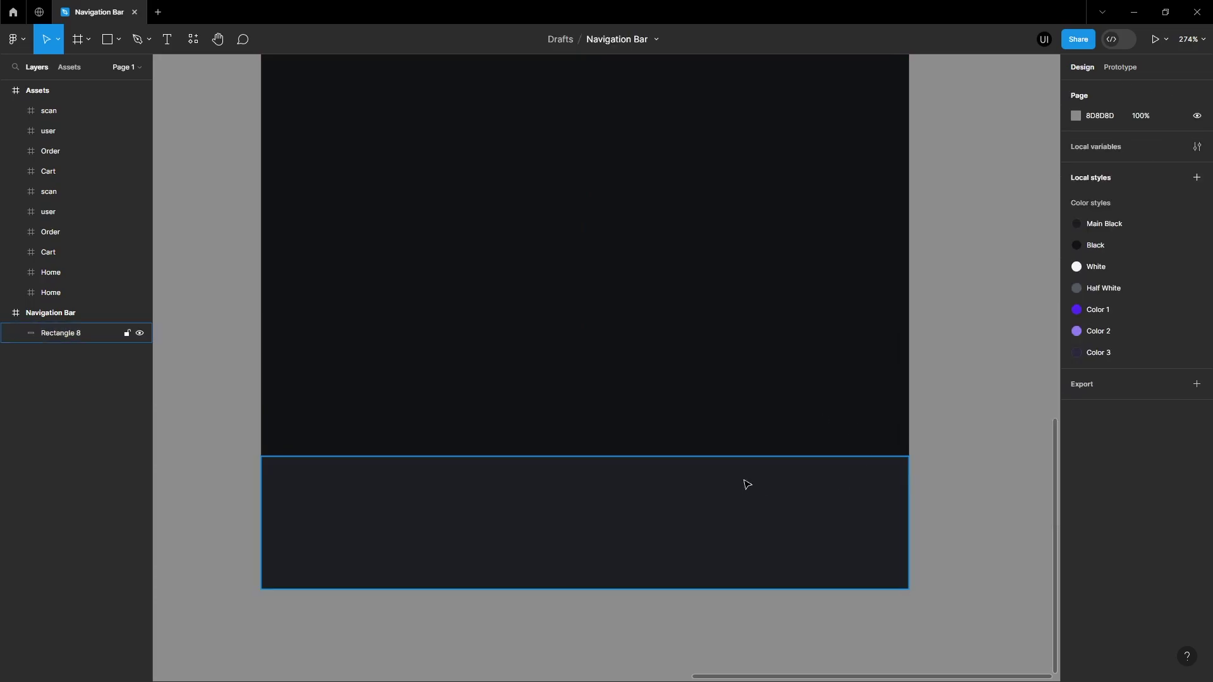
Step: Draw a circle above the bar and set its size to 46 × 46
{"action": "left_click", "coordinate": [118, 40]}
{"action": "left_click", "coordinate": [111, 115]}
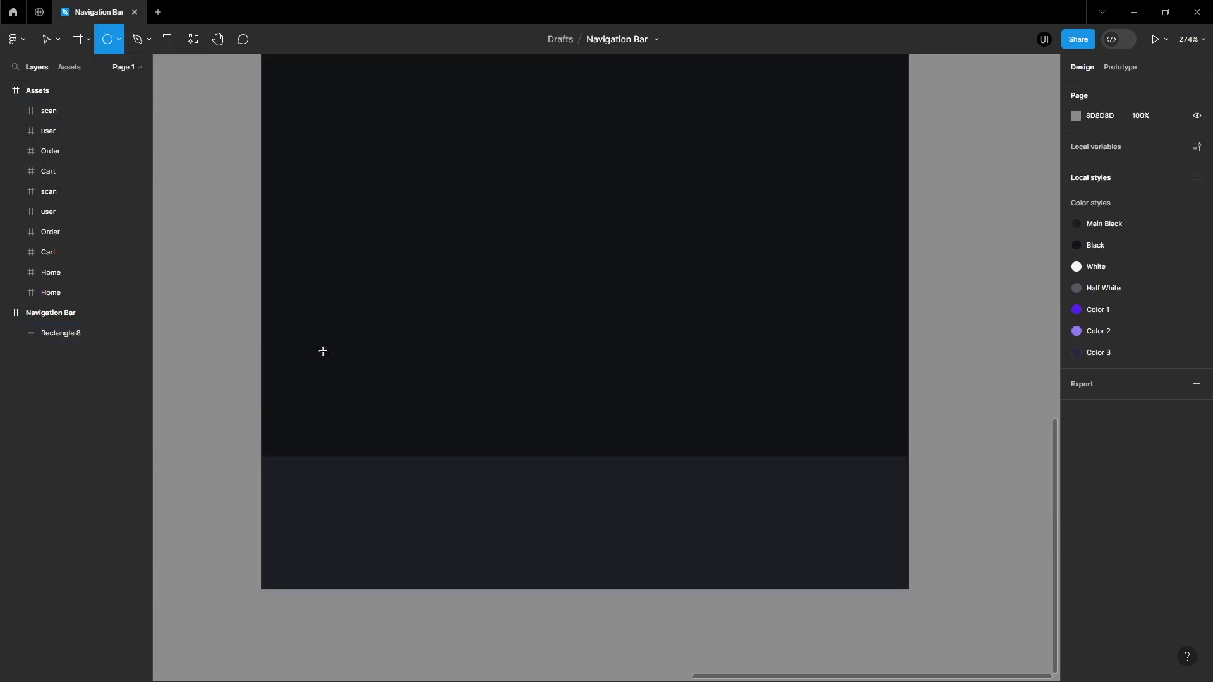
{"action": "left_click", "coordinate": [403, 422]}
{"action": "left_click_drag", "start_coordinate": [460, 455], "coordinate": [521, 477]}
{"action": "type", "text": "46"}
{"action": "key", "text": "Return"}
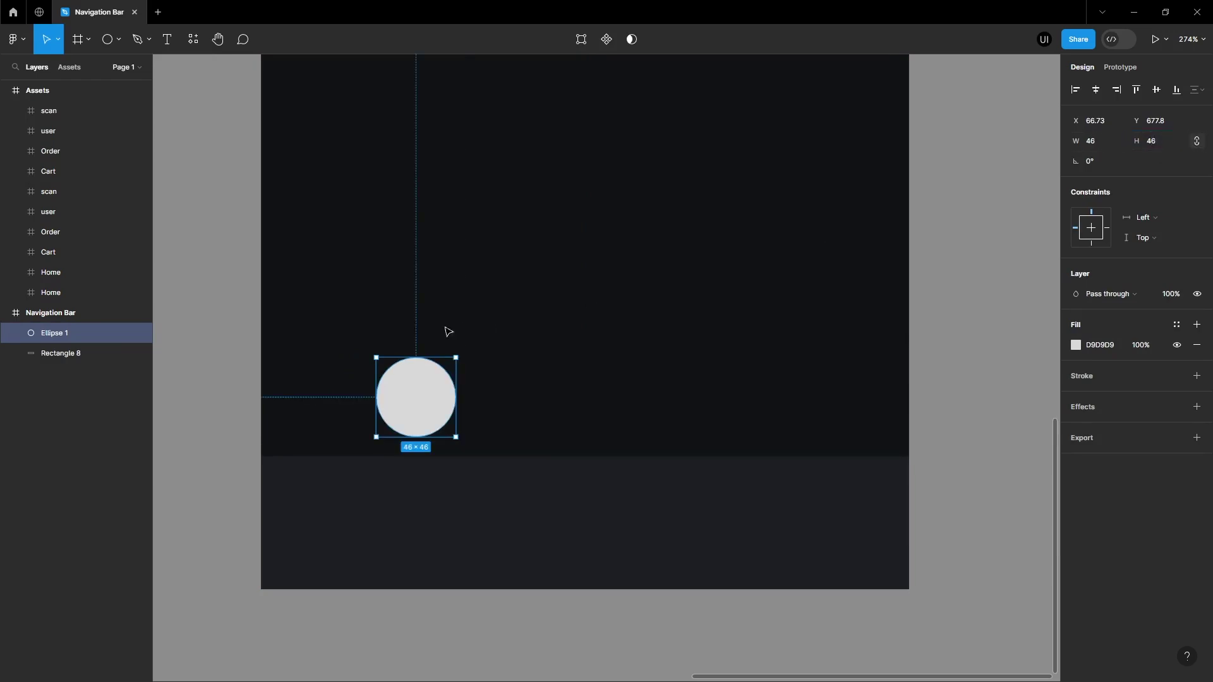
Step: Move the circle onto the bar's top edge near its left end and fill it with the Color 1 style
{"action": "left_click_drag", "start_coordinate": [422, 393], "coordinate": [405, 454]}
{"action": "left_click", "coordinate": [1177, 324]}
{"action": "left_click", "coordinate": [959, 488]}
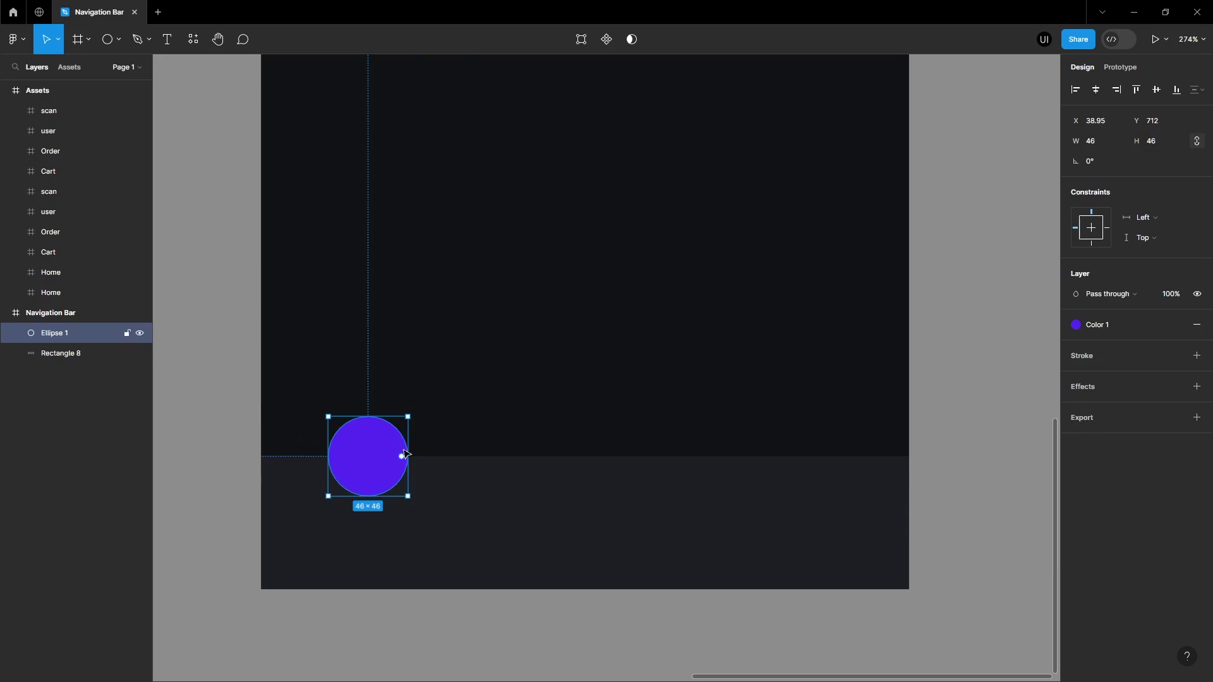
{"action": "left_click", "coordinate": [467, 423]}
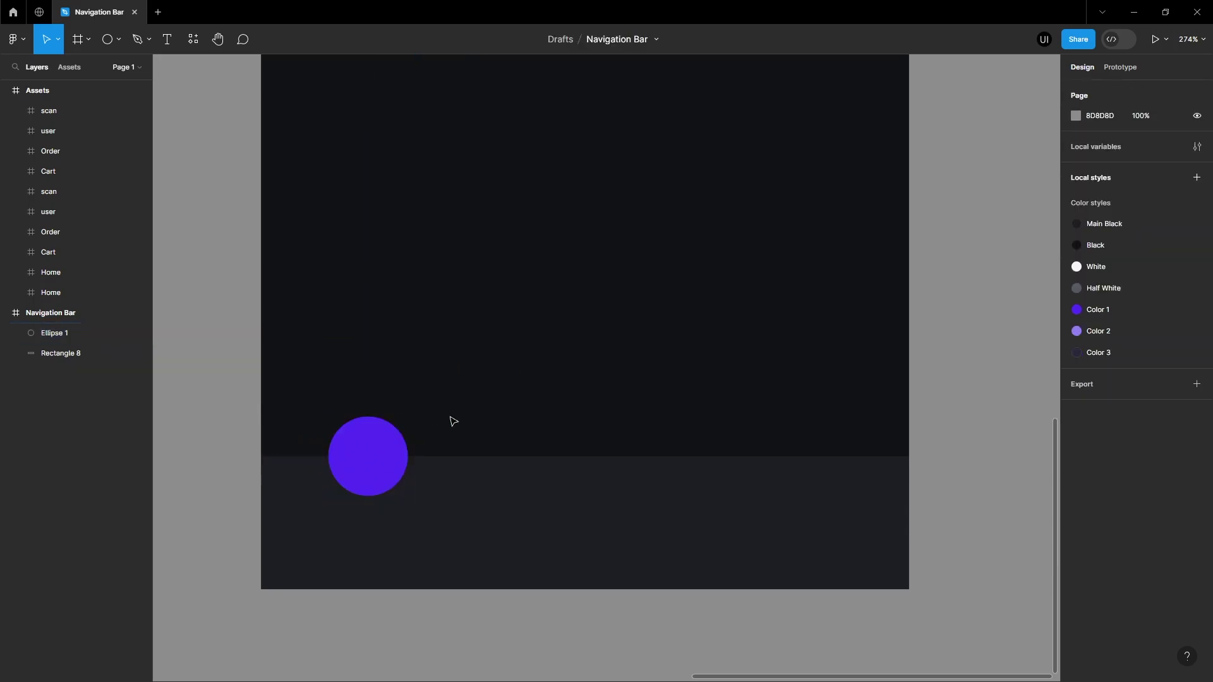
Step: Draw a flat ellipse about 183 × 59 from the frame's left edge, straddling the bar's top edge over the circle
{"action": "left_click", "coordinate": [119, 39]}
{"action": "left_click", "coordinate": [120, 116]}
{"action": "mouse_move", "coordinate": [261, 449]}
{"action": "left_mouse_down"}
{"action": "mouse_move", "coordinate": [571, 524]}
{"action": "mouse_move", "coordinate": [578, 550]}
{"action": "left_mouse_up"}
{"action": "left_click_drag", "start_coordinate": [468, 509], "coordinate": [468, 471]}
Step: Set the flat ellipse's height to 72 and its width to 112
{"action": "left_click", "coordinate": [1122, 145]}
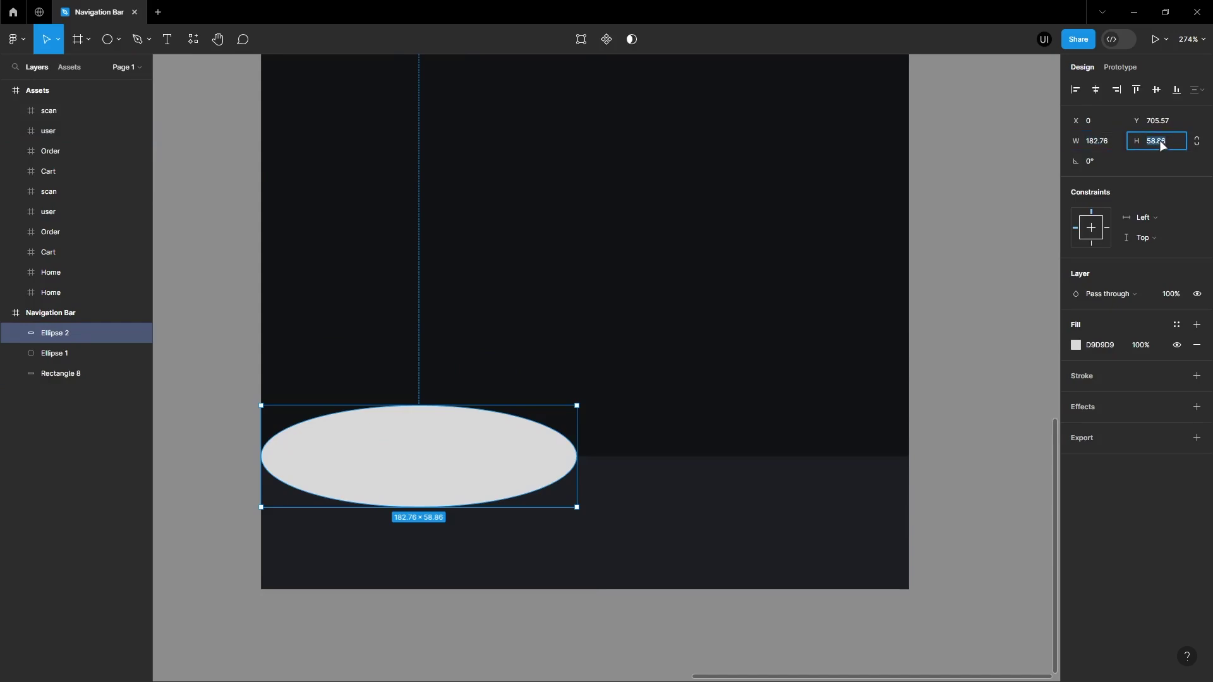
{"action": "left_click", "coordinate": [1159, 140]}
{"action": "type", "text": "72"}
{"action": "key", "text": "Return"}
{"action": "left_click", "coordinate": [1105, 145]}
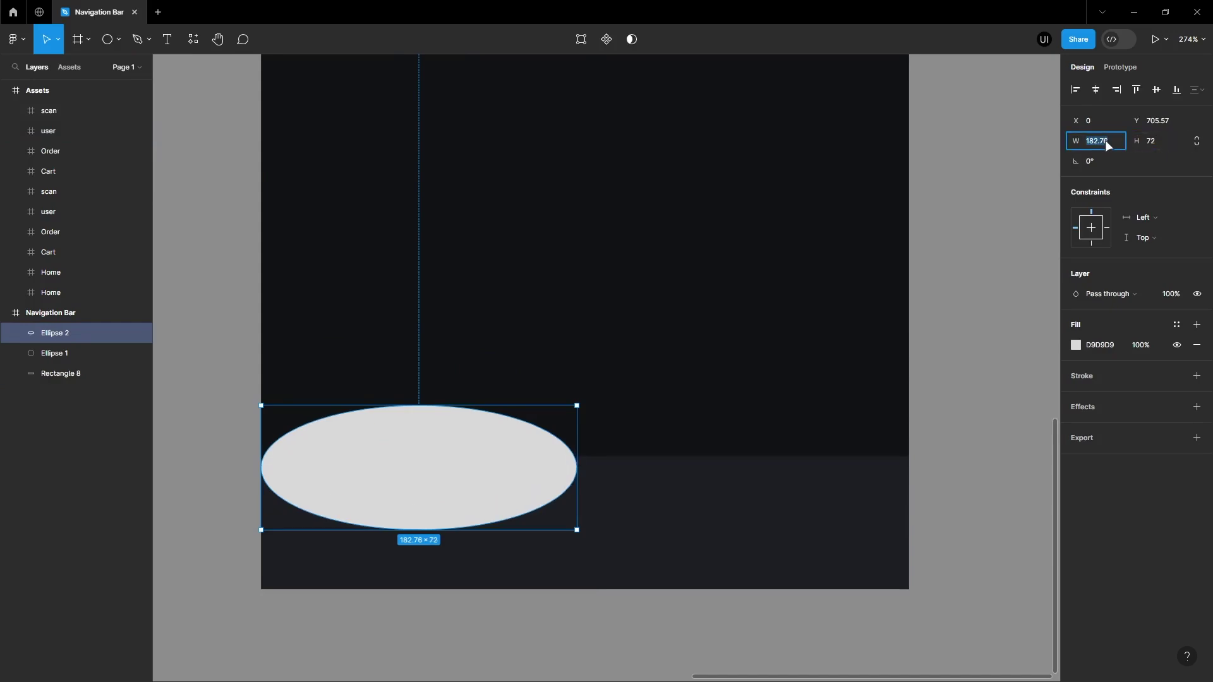
{"action": "type", "text": "112"}
{"action": "key", "text": "Return"}
Step: Nudge the ellipse off the frame's left edge and replace its fill with a 1 px black inside stroke
{"action": "left_click_drag", "start_coordinate": [369, 465], "coordinate": [374, 465]}
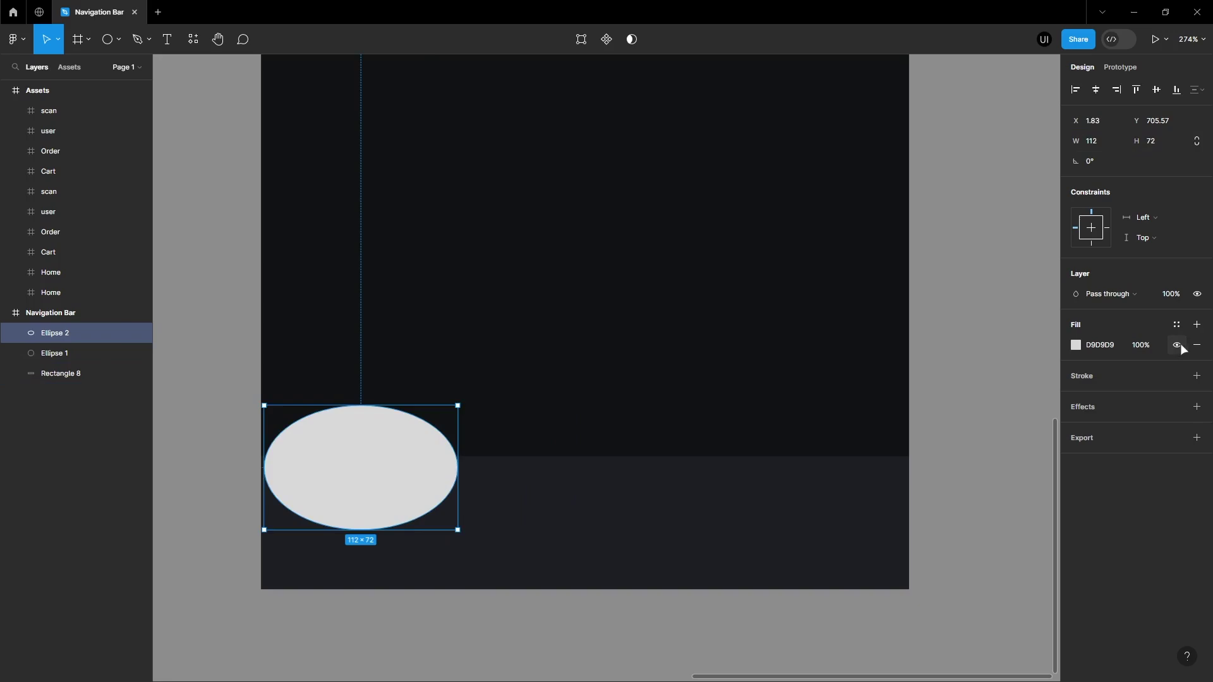
{"action": "type", "text": "50"}
{"action": "key", "text": "Return"}
{"action": "left_click", "coordinate": [1197, 377]}
{"action": "left_click", "coordinate": [1196, 345]}
Step: Centre the ellipse vertically on the bar's top edge and place the purple circle in its middle, slightly below centre
{"action": "scroll", "coordinate": [232, 538], "scroll_direction": "up", "scroll_amount": 3}
{"action": "left_click_drag", "start_coordinate": [639, 328], "coordinate": [639, 305]}
{"action": "left_click", "coordinate": [537, 380]}
{"action": "left_click_drag", "start_coordinate": [522, 409], "coordinate": [524, 413]}
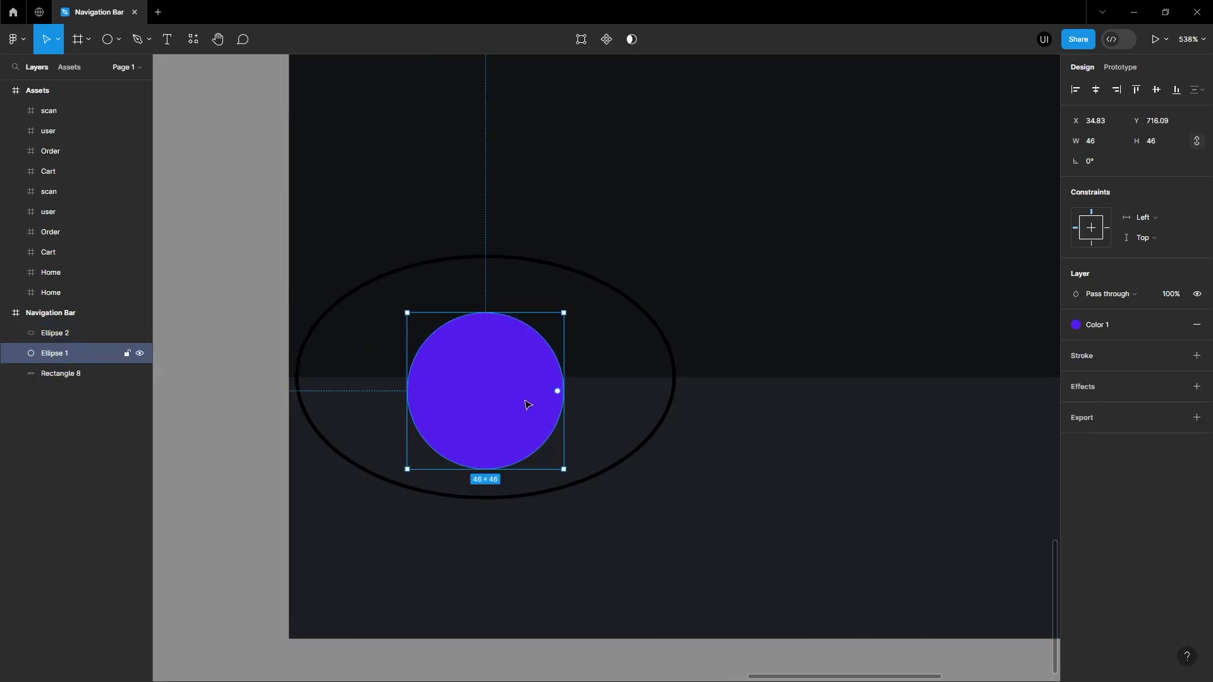
{"action": "left_click", "coordinate": [588, 349]}
{"action": "double_click", "coordinate": [665, 338]}
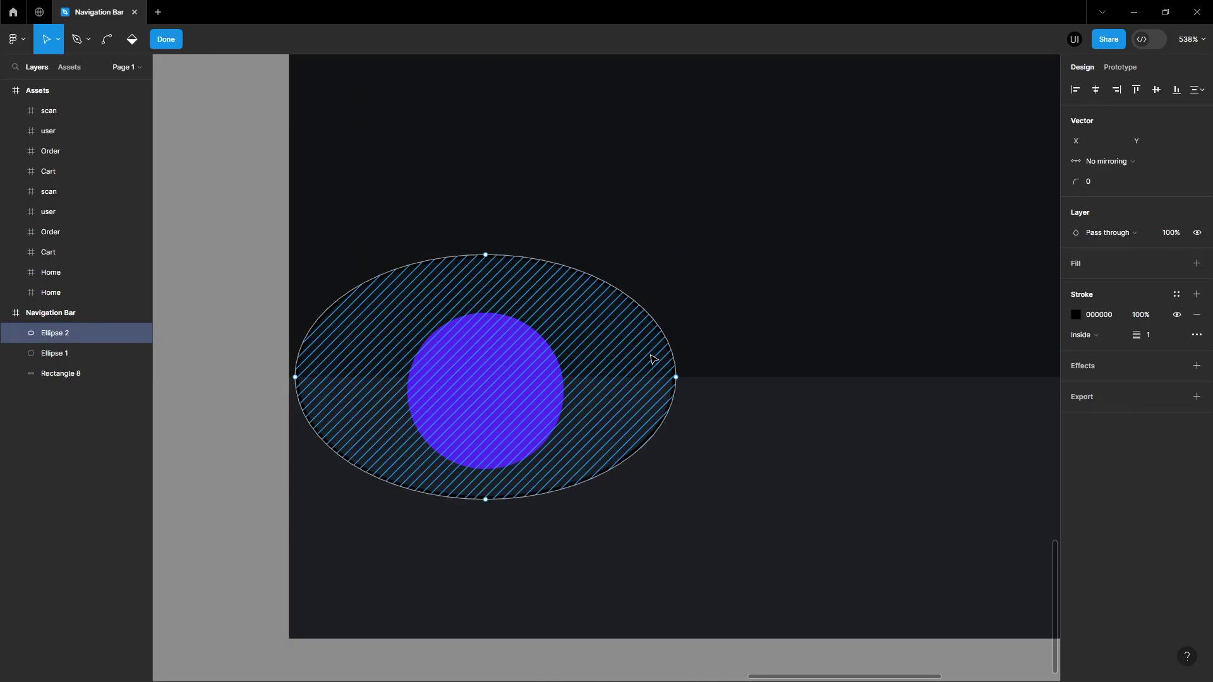
{"action": "key", "text": "o"}
{"action": "left_click_drag", "start_coordinate": [518, 355], "coordinate": [674, 512]}
{"action": "key", "text": "ctrl+z"}
{"action": "key", "text": "ctrl+z"}
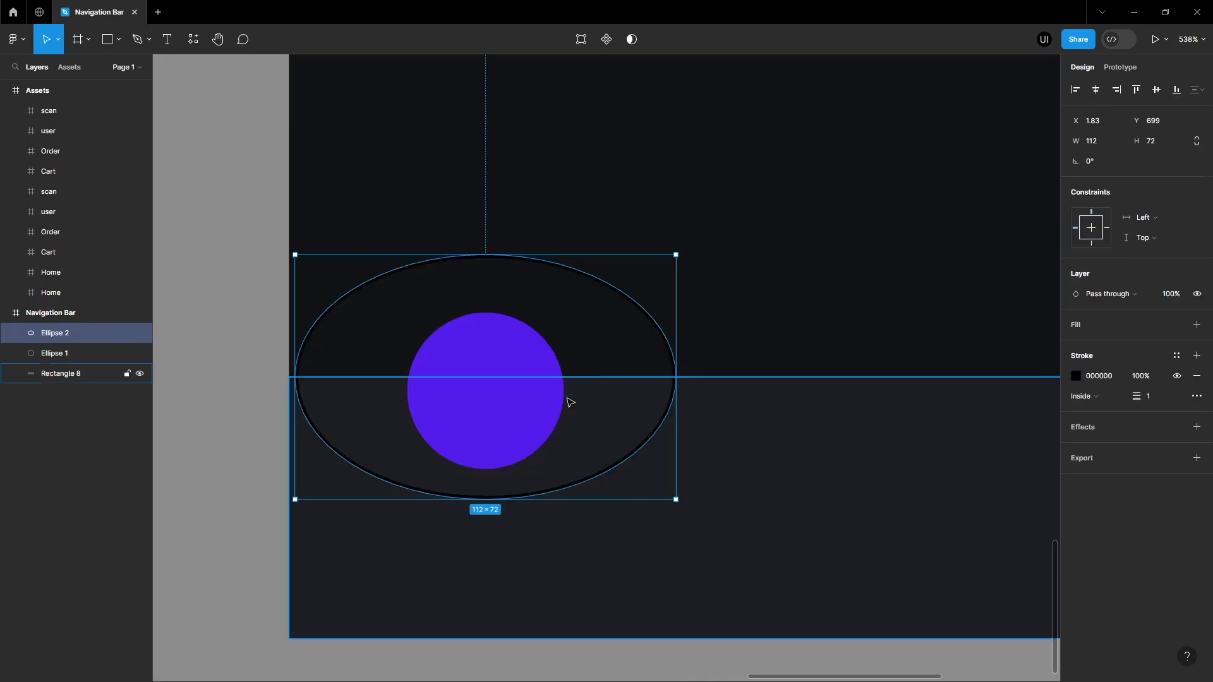
Step: Add a guide circle over the purple circle in the ellipse's vector path, and pull both lower side handles inward to its width
{"action": "double_click", "coordinate": [644, 312]}
{"action": "key", "text": "v"}
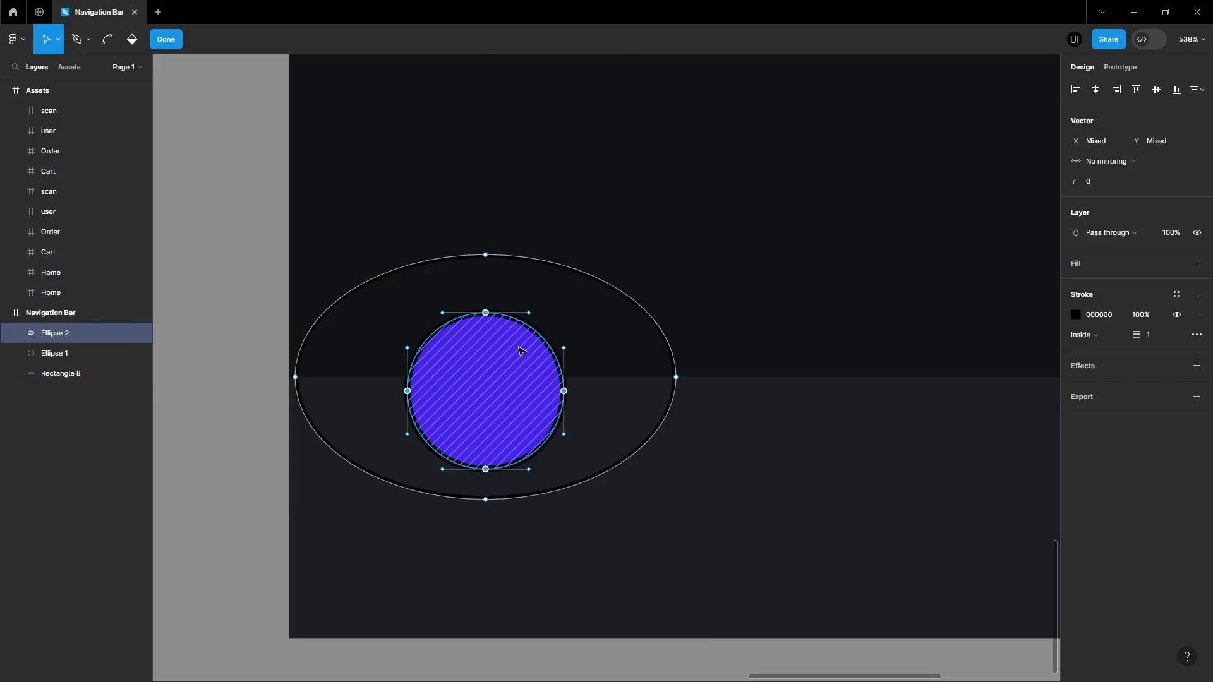
{"action": "left_click_drag", "start_coordinate": [676, 445], "coordinate": [563, 377]}
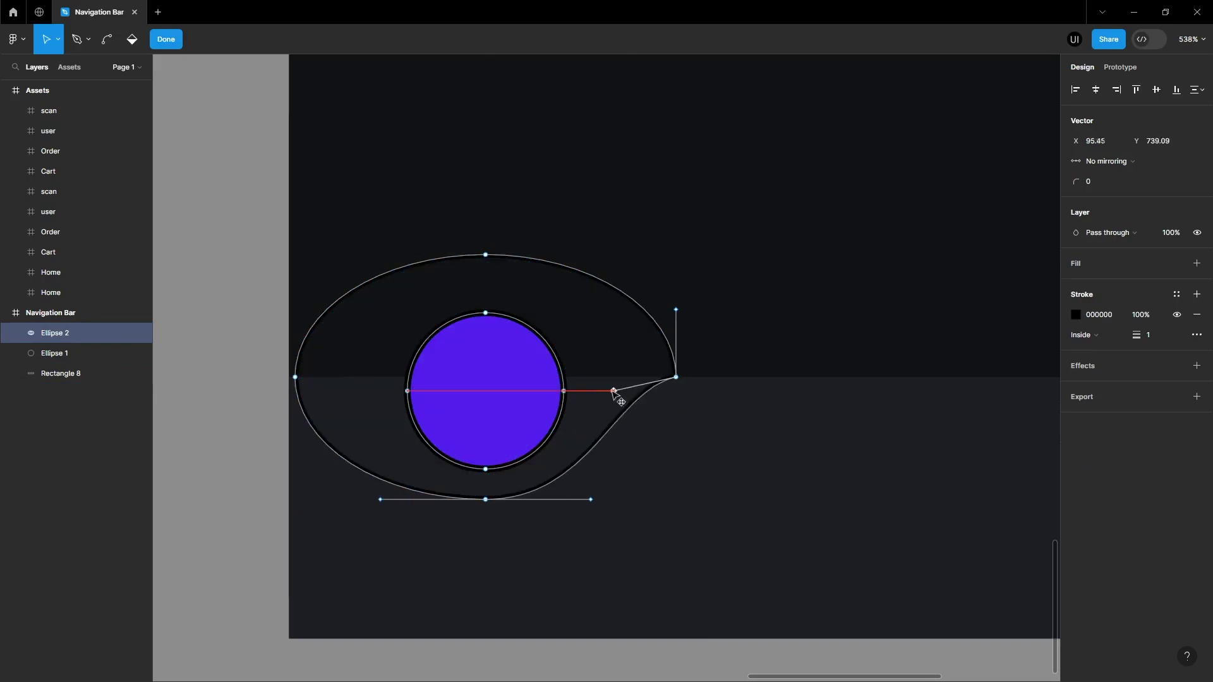
{"action": "left_click", "coordinate": [93, 400]}
{"action": "left_click_drag", "start_coordinate": [92, 501], "coordinate": [278, 394]}
{"action": "left_click", "coordinate": [752, 398]}
Step: Delete the guide circle's anchor points from the ellipse's vector path
{"action": "left_click", "coordinate": [407, 294]}
{"action": "key", "text": "Delete"}
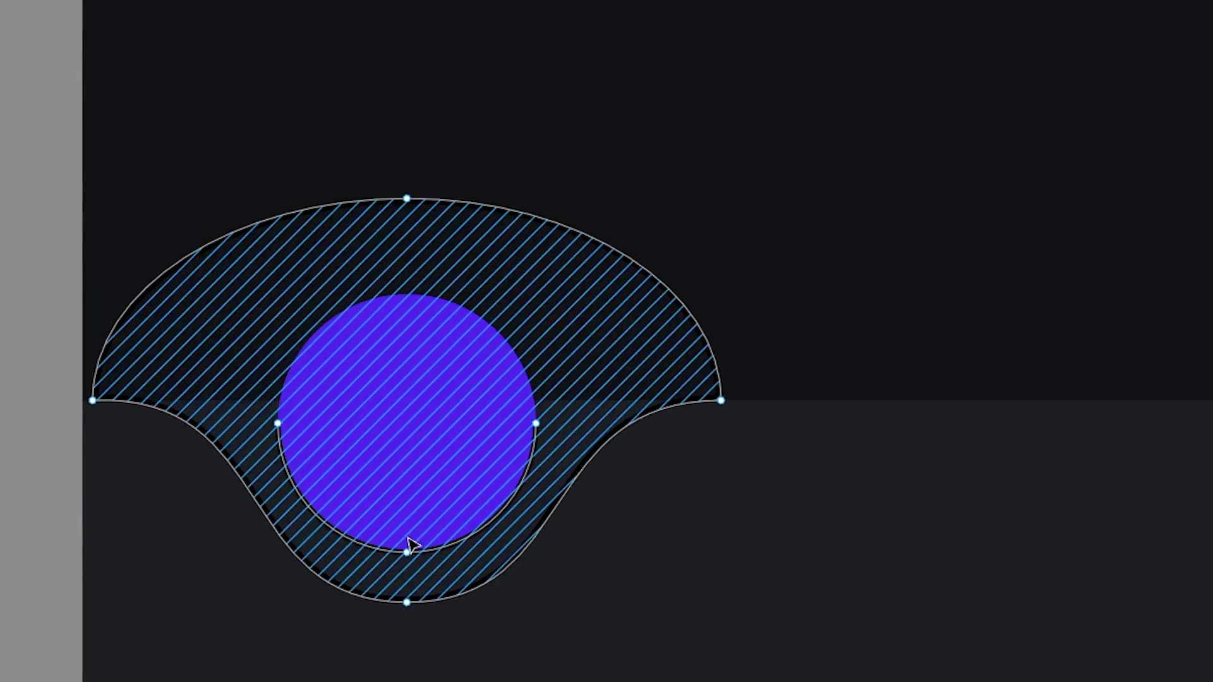
{"action": "left_click", "coordinate": [407, 552]}
{"action": "key", "text": "Delete"}
{"action": "left_click", "coordinate": [439, 460]}
{"action": "left_click", "coordinate": [783, 535]}
Step: Flatten the shape's upper half by lowering its top anchor to the side points and levelling both side handles
{"action": "left_click_drag", "start_coordinate": [407, 199], "coordinate": [406, 401]}
{"action": "left_click_drag", "start_coordinate": [721, 288], "coordinate": [580, 400]}
{"action": "left_click", "coordinate": [93, 400]}
{"action": "left_click_drag", "start_coordinate": [93, 287], "coordinate": [172, 392]}
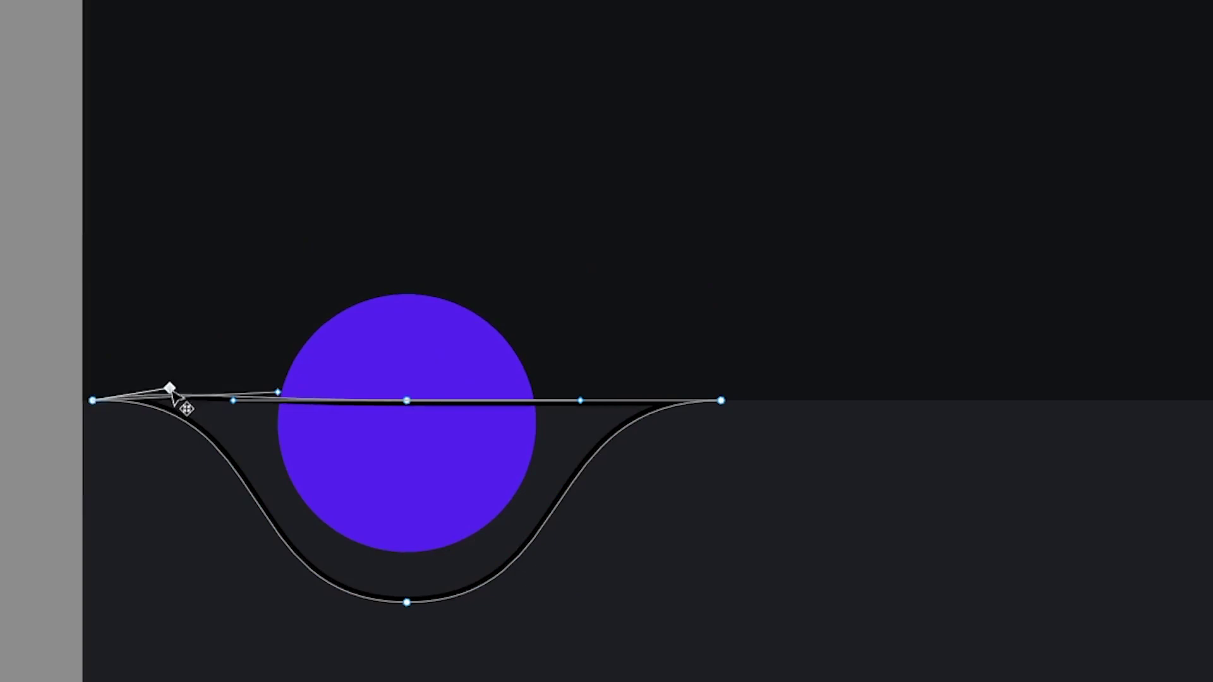
{"action": "left_click_drag", "start_coordinate": [278, 393], "coordinate": [279, 400]}
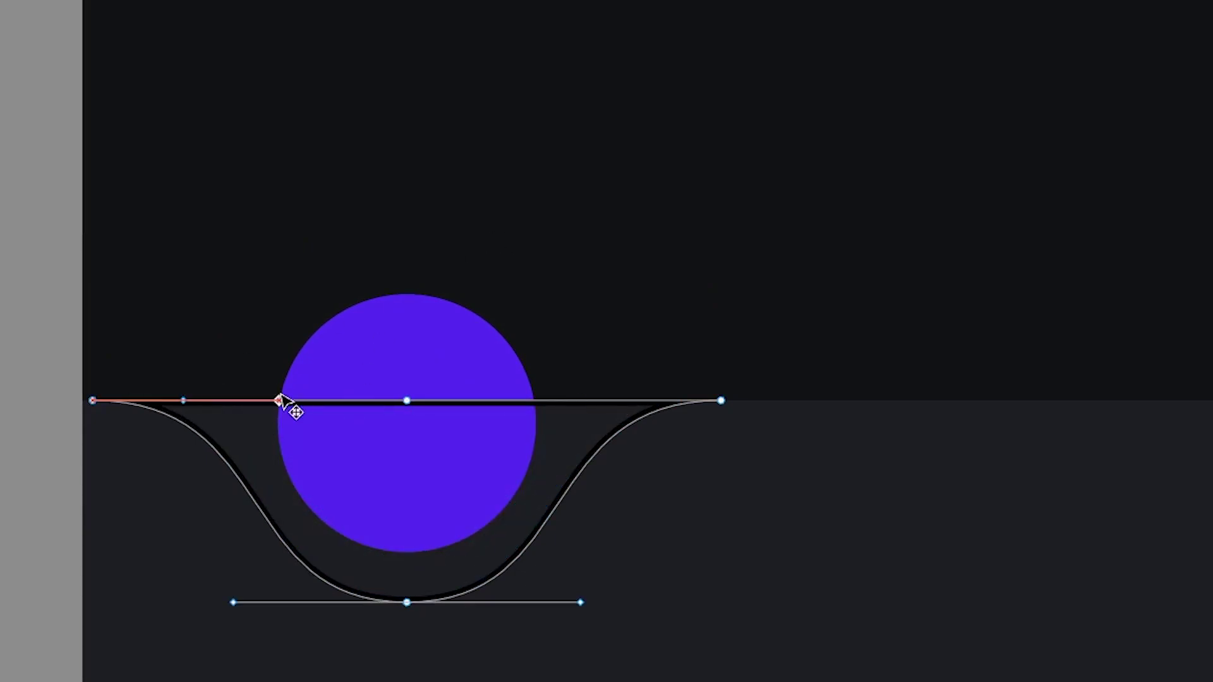
{"action": "key", "text": "Escape"}
Step: Move the curved Ellipse 2 shape below the purple circle in the layer order
{"action": "left_click", "coordinate": [777, 269]}
{"action": "left_click", "coordinate": [606, 452]}
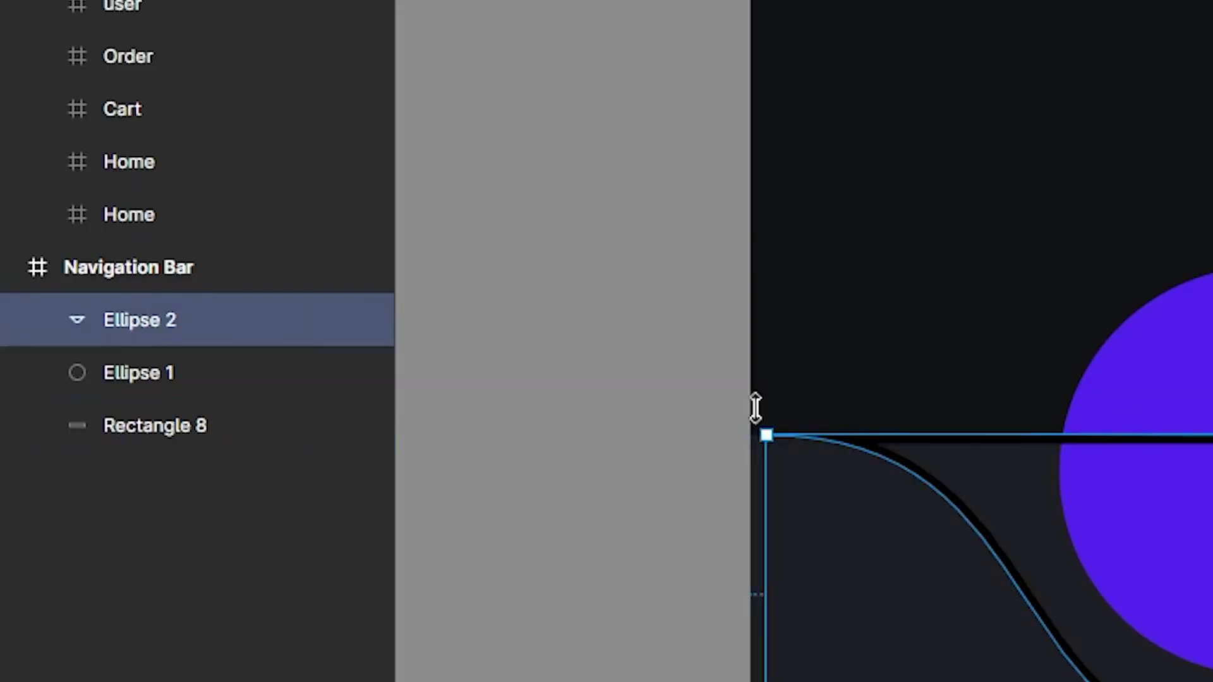
{"action": "left_click_drag", "start_coordinate": [157, 331], "coordinate": [157, 387]}
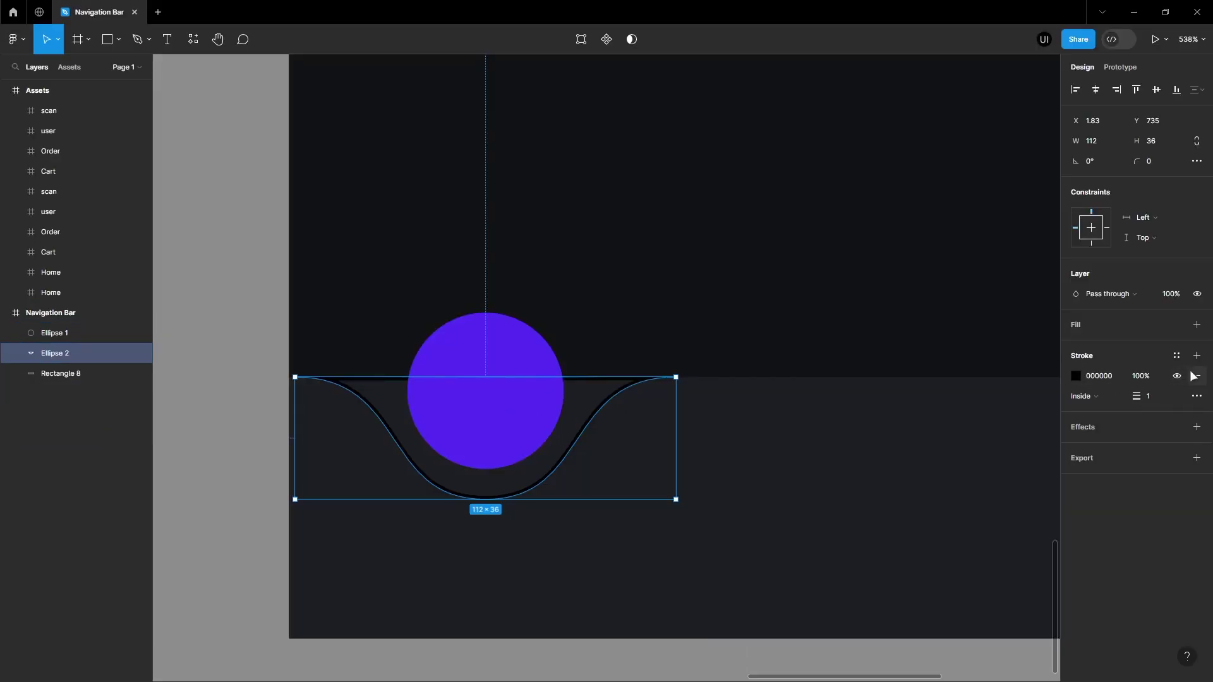
Step: Remove the curved shape's stroke and give it a solid fill sampled from the bar, 1D1E23
{"action": "left_click", "coordinate": [1193, 376]}
{"action": "left_click", "coordinate": [1196, 324]}
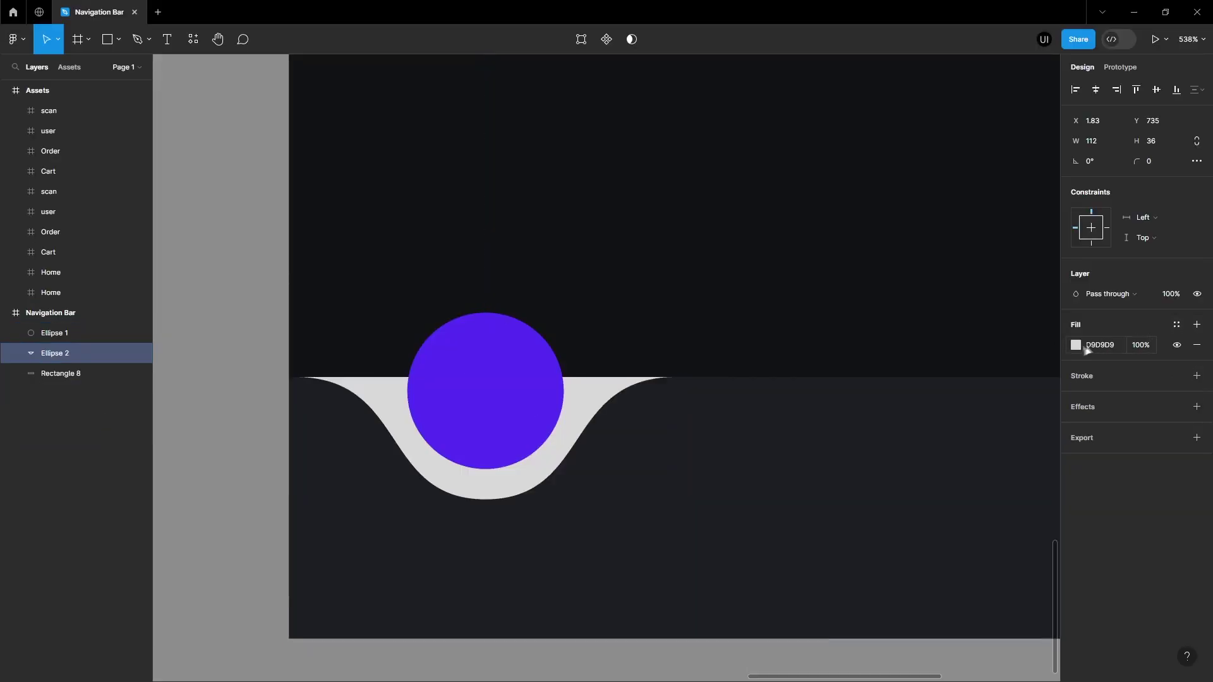
{"action": "left_click", "coordinate": [1076, 345]}
{"action": "left_click", "coordinate": [926, 532]}
{"action": "left_click", "coordinate": [726, 452]}
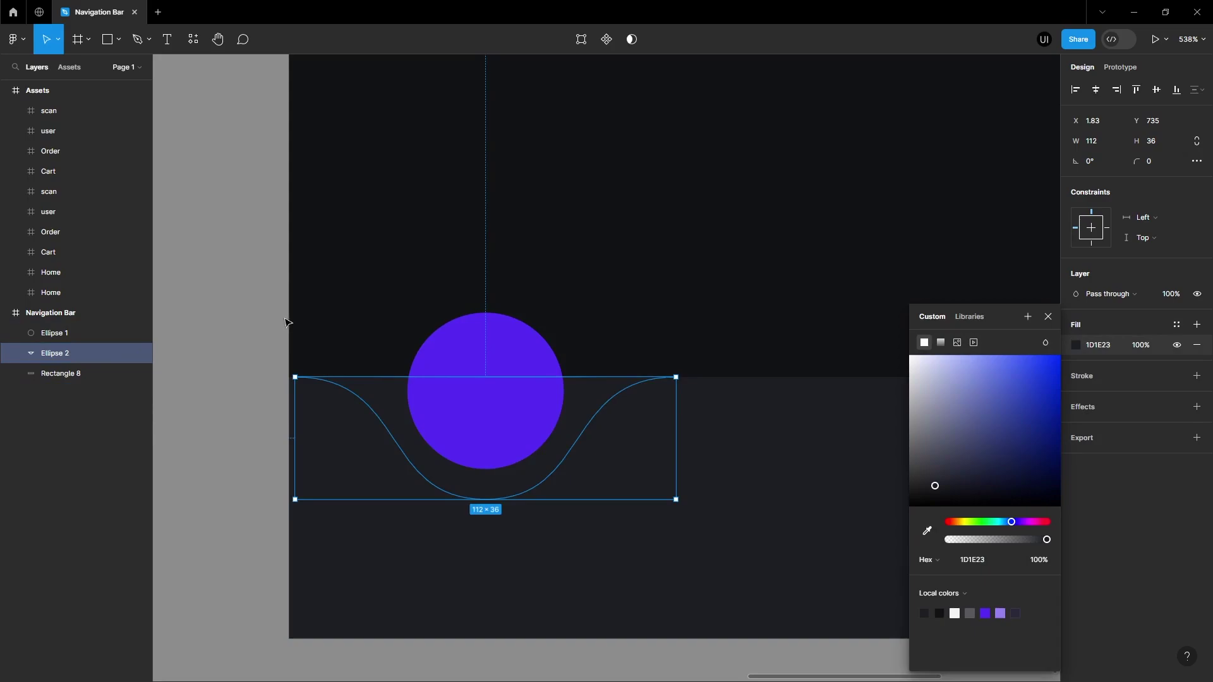
Step: Set the curved shape's fill to 121315, sampled from the dark screen background above the bar
{"action": "left_click", "coordinate": [927, 532]}
{"action": "left_click", "coordinate": [813, 349]}
{"action": "left_click", "coordinate": [194, 362]}
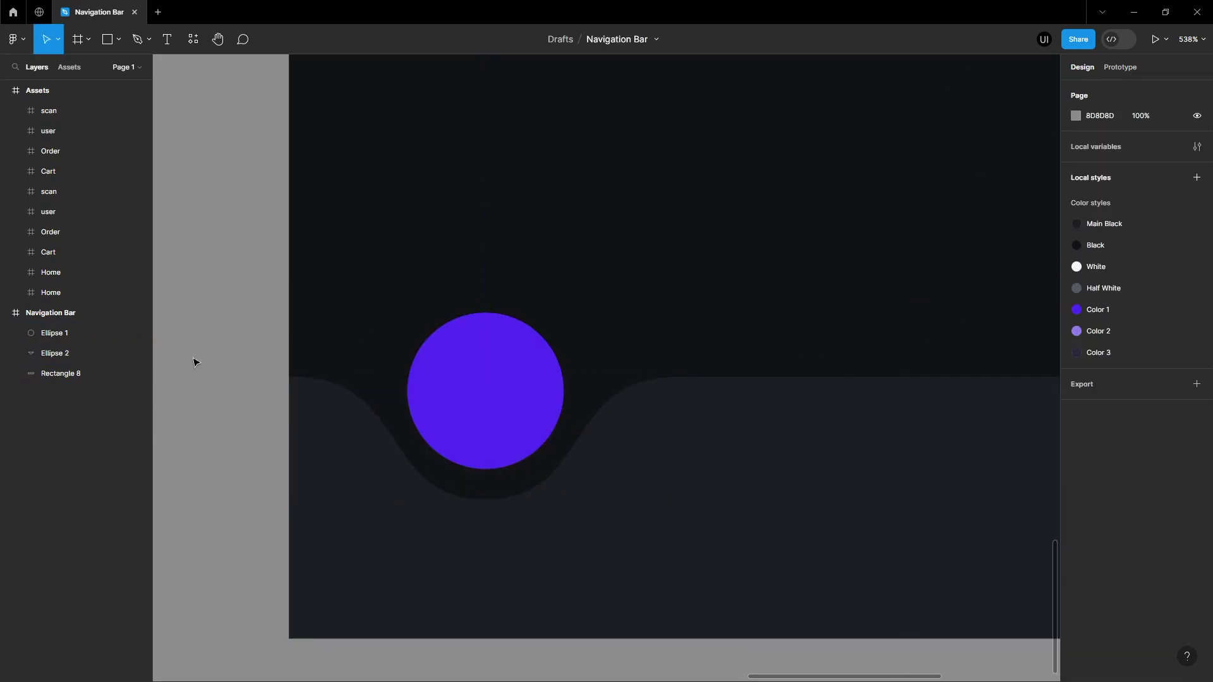
Step: Nudge the purple circle down 3 px inside the notch, to Y 719.09
{"action": "left_click", "coordinate": [475, 396]}
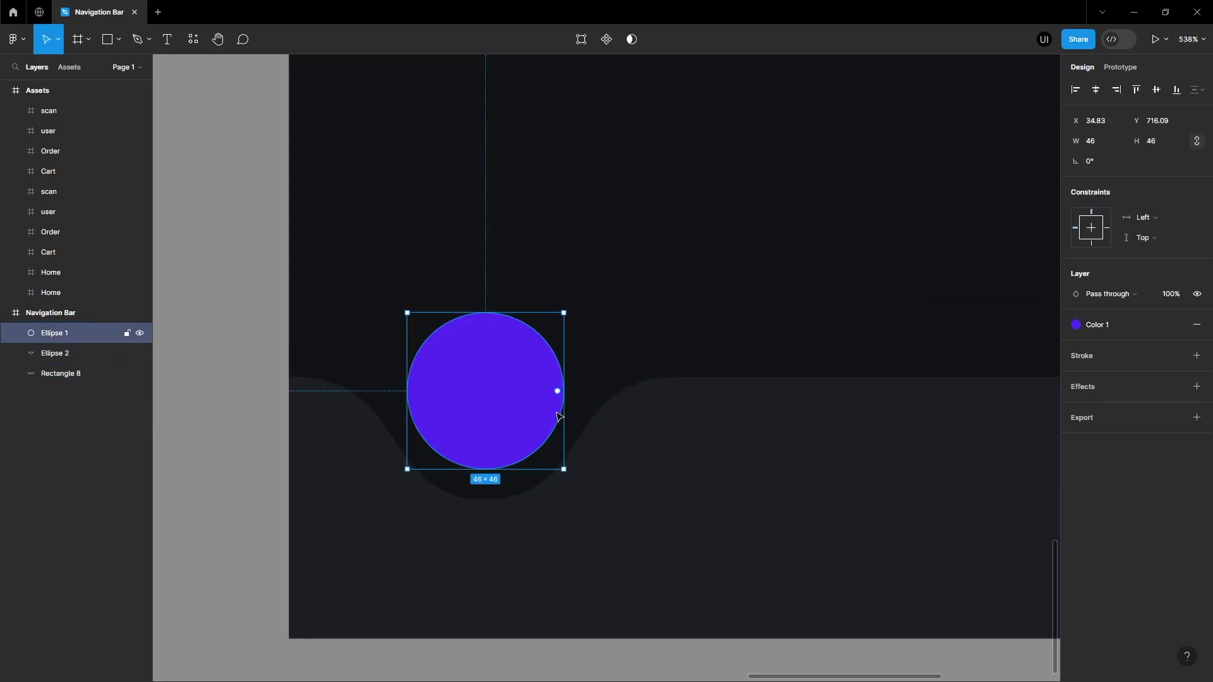
{"action": "key", "text": "Down"}
{"action": "key", "text": "Down"}
{"action": "key", "text": "Down"}
{"action": "left_click", "coordinate": [268, 418]}
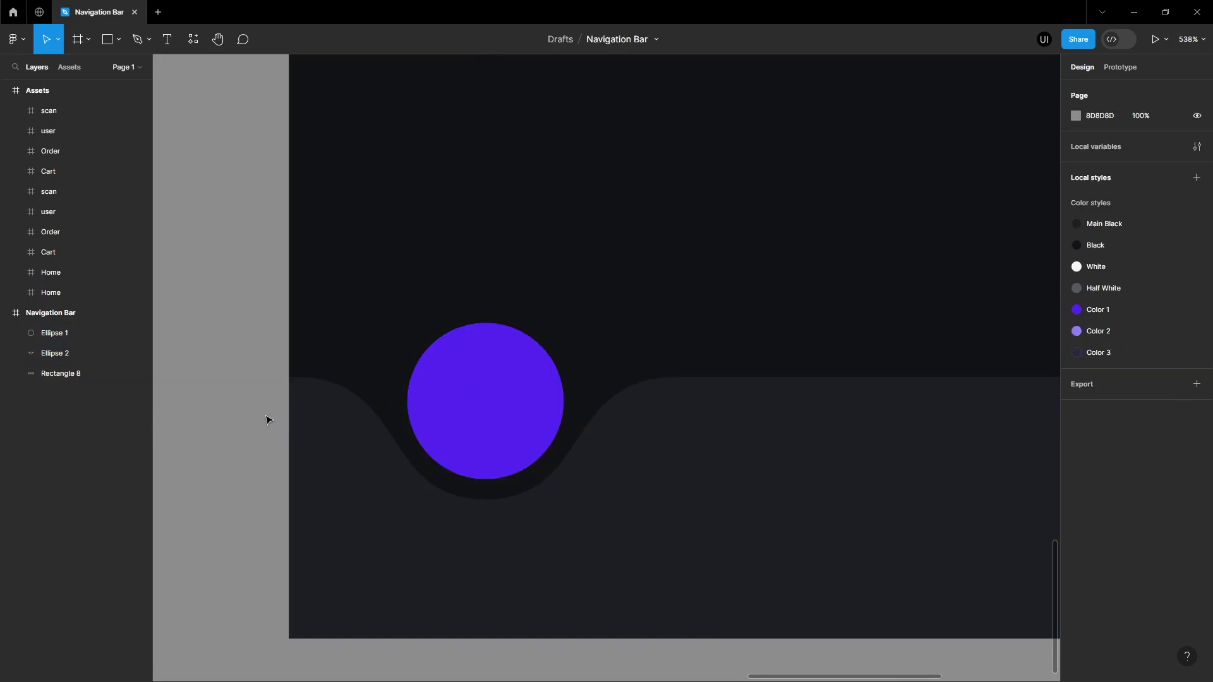
Step: Group the purple circle with the curved notch shape
{"action": "scroll", "coordinate": [266, 420], "scroll_direction": "right", "scroll_amount": 1}
{"action": "left_click", "coordinate": [370, 419]}
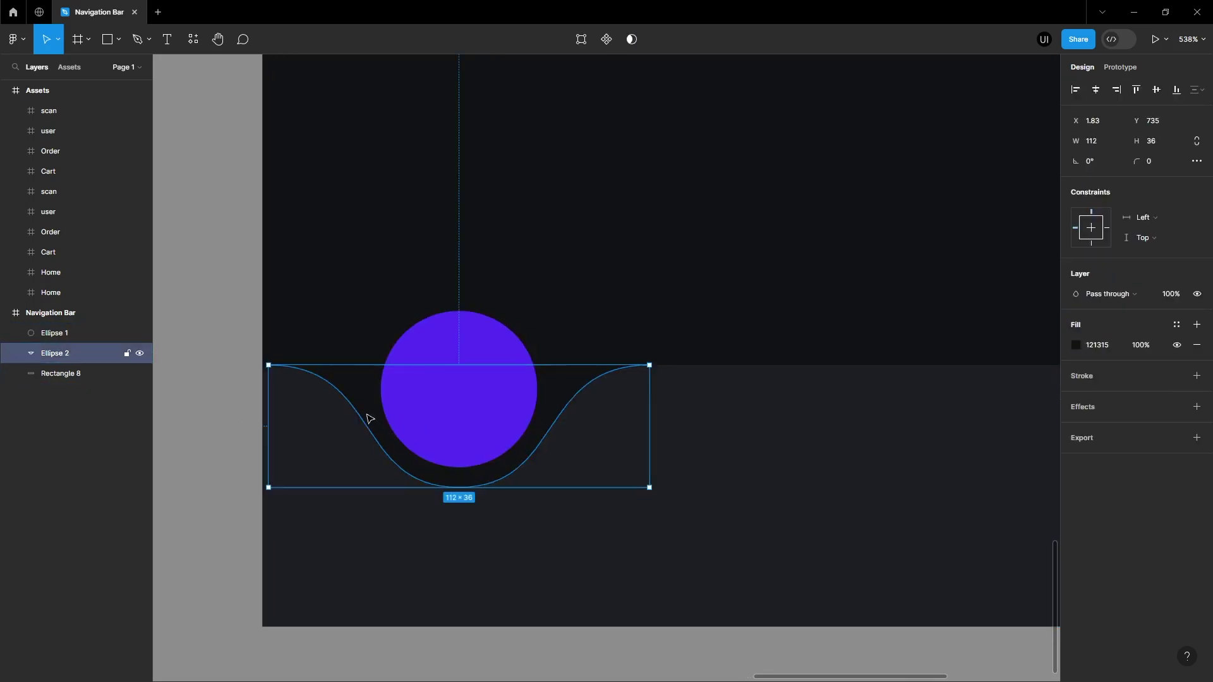
{"action": "left_click", "coordinate": [487, 400], "text": "shift"}
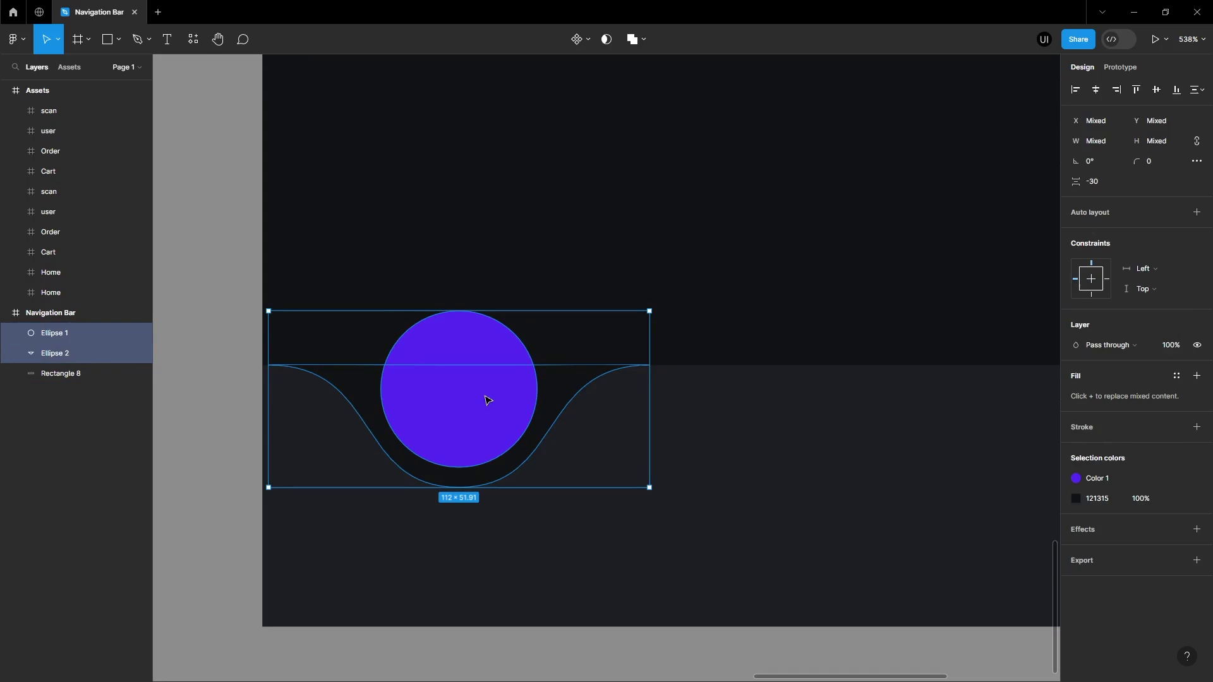
{"action": "key", "text": "ctrl+g"}
{"action": "scroll", "coordinate": [676, 464], "scroll_direction": "down", "scroll_amount": 5}
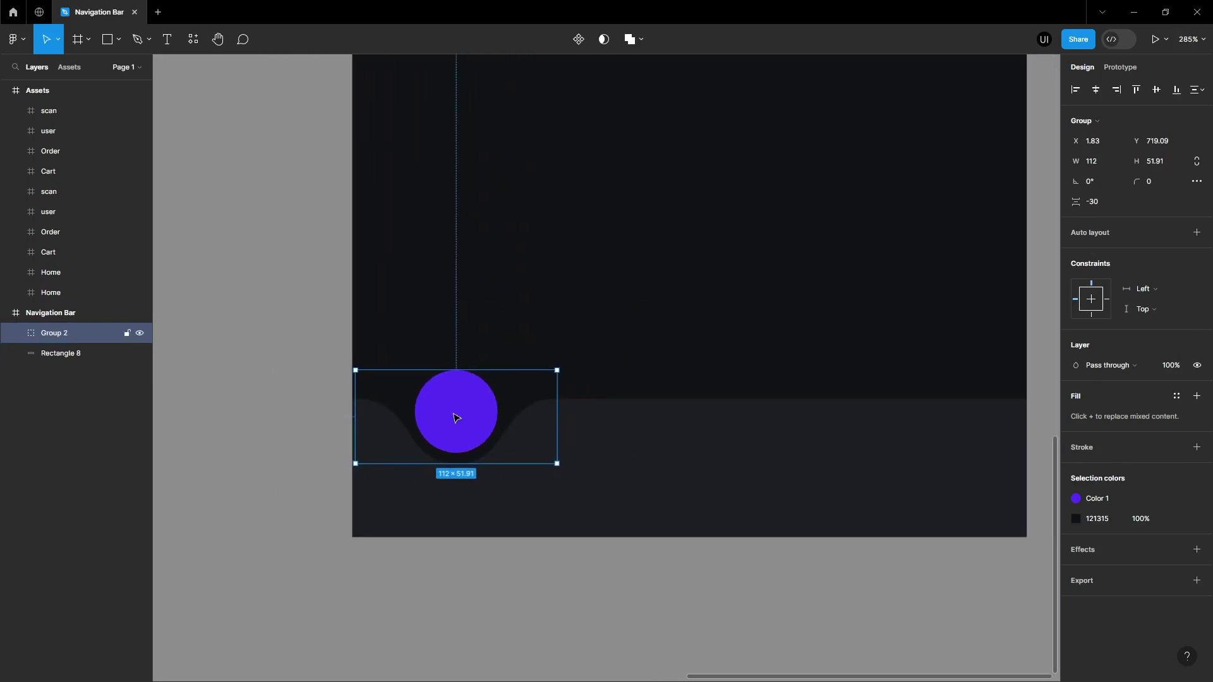
{"action": "left_click_drag", "start_coordinate": [456, 417], "coordinate": [517, 498]}
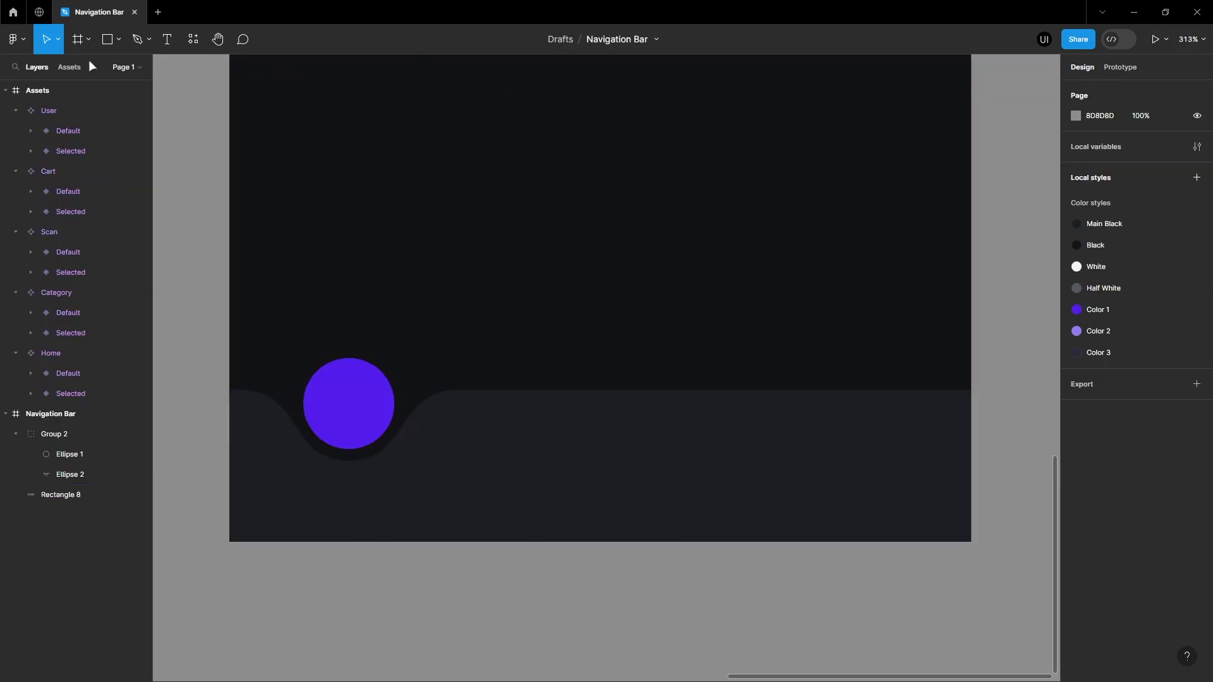
Step: Place instances of the Home, Category, Scan, Cart and User components in a row along the navigation bar
{"action": "left_click", "coordinate": [70, 66]}
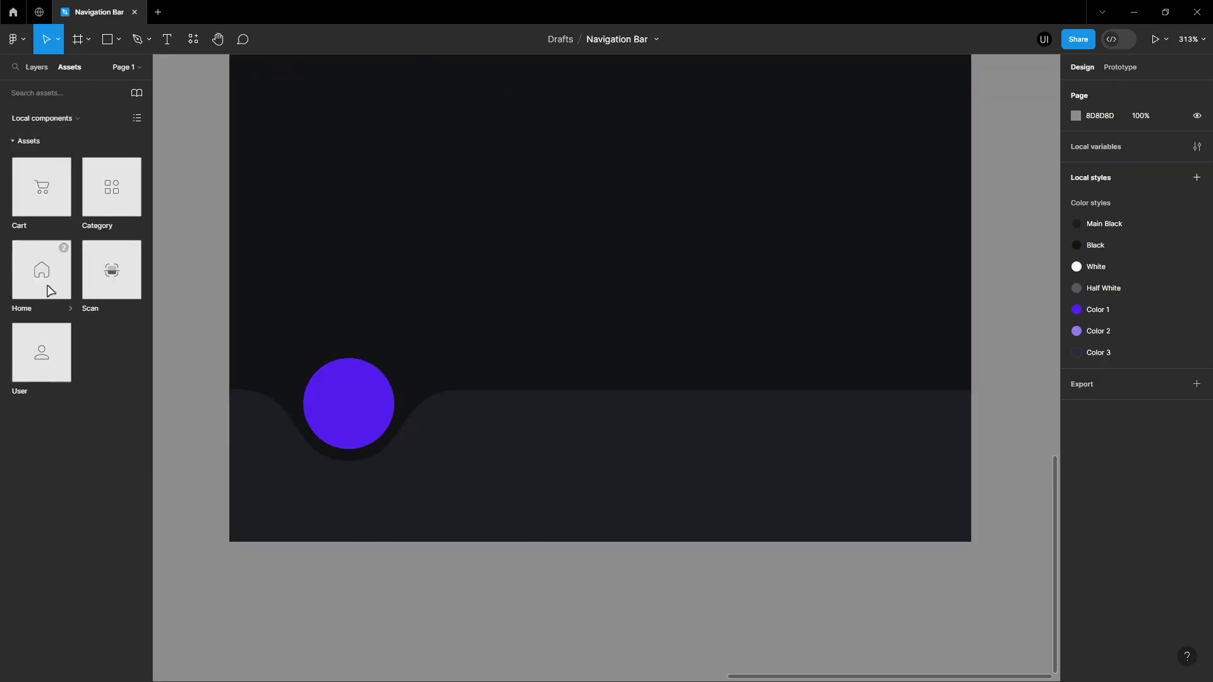
{"action": "left_click_drag", "start_coordinate": [48, 288], "coordinate": [352, 464]}
{"action": "left_click_drag", "start_coordinate": [111, 187], "coordinate": [417, 433]}
{"action": "left_click_drag", "start_coordinate": [101, 265], "coordinate": [528, 426]}
{"action": "left_click_drag", "start_coordinate": [42, 188], "coordinate": [629, 373]}
{"action": "left_click", "coordinate": [338, 450], "text": "shift"}
{"action": "left_click", "coordinate": [415, 430], "text": "shift"}
{"action": "left_click", "coordinate": [526, 423], "text": "shift"}
{"action": "left_click_drag", "start_coordinate": [41, 352], "coordinate": [850, 480]}
Step: Space the five icons evenly and centre them vertically on the bar's rectangle
{"action": "left_click", "coordinate": [629, 373], "text": "shift"}
{"action": "key", "text": "alt+s"}
{"action": "left_click", "coordinate": [1197, 89]}
{"action": "left_click", "coordinate": [1080, 149]}
{"action": "left_click", "coordinate": [851, 512], "text": "shift"}
{"action": "left_click", "coordinate": [1157, 89]}
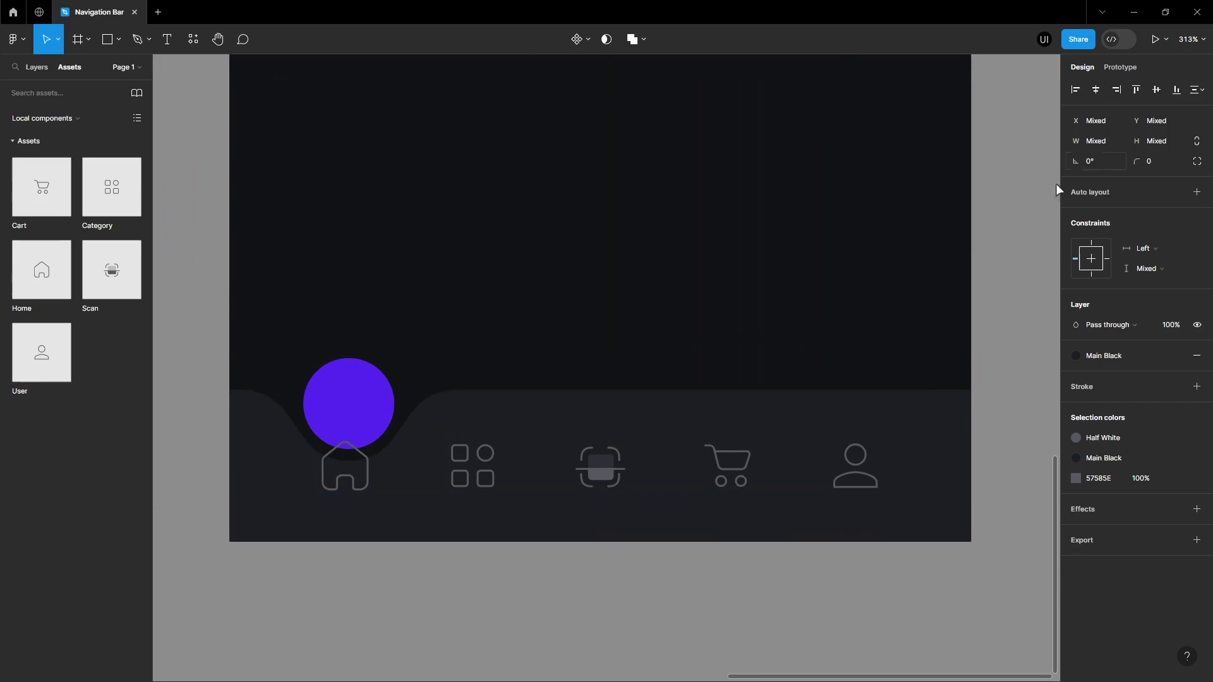
Step: Move the Home icon up to the middle of the purple circle and switch its Property 1 variant to Selected
{"action": "left_click_drag", "start_coordinate": [634, 415], "coordinate": [623, 401]}
{"action": "left_click", "coordinate": [572, 431]}
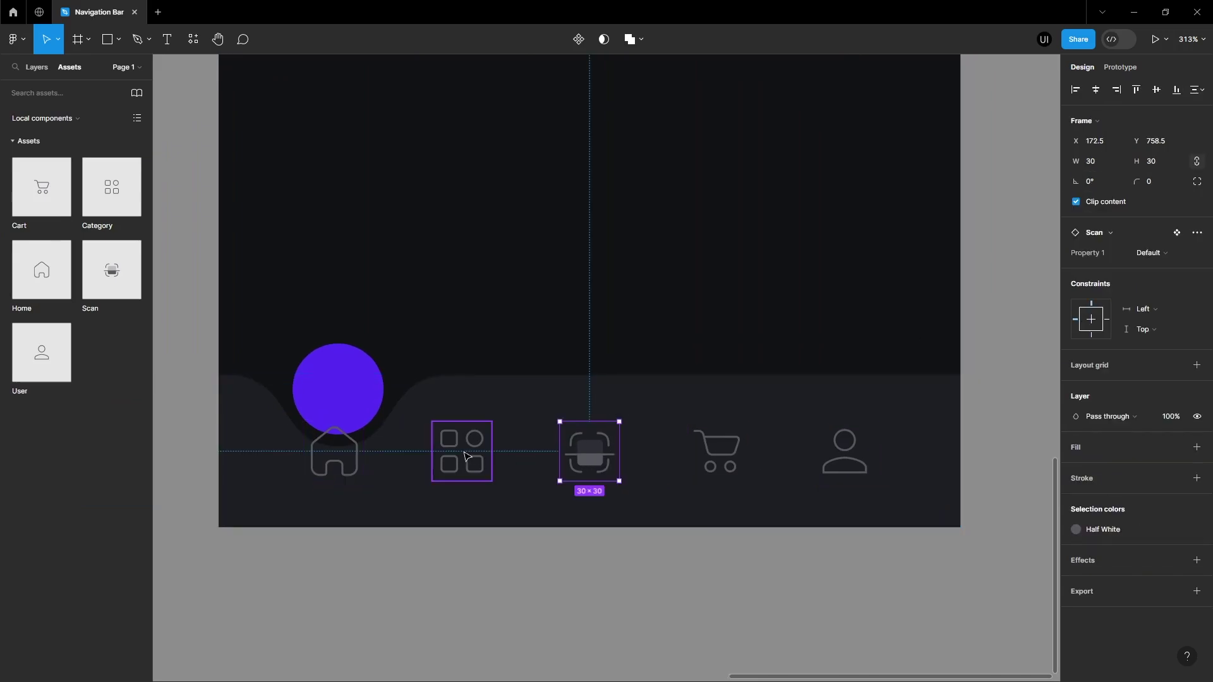
{"action": "left_click", "coordinate": [357, 445]}
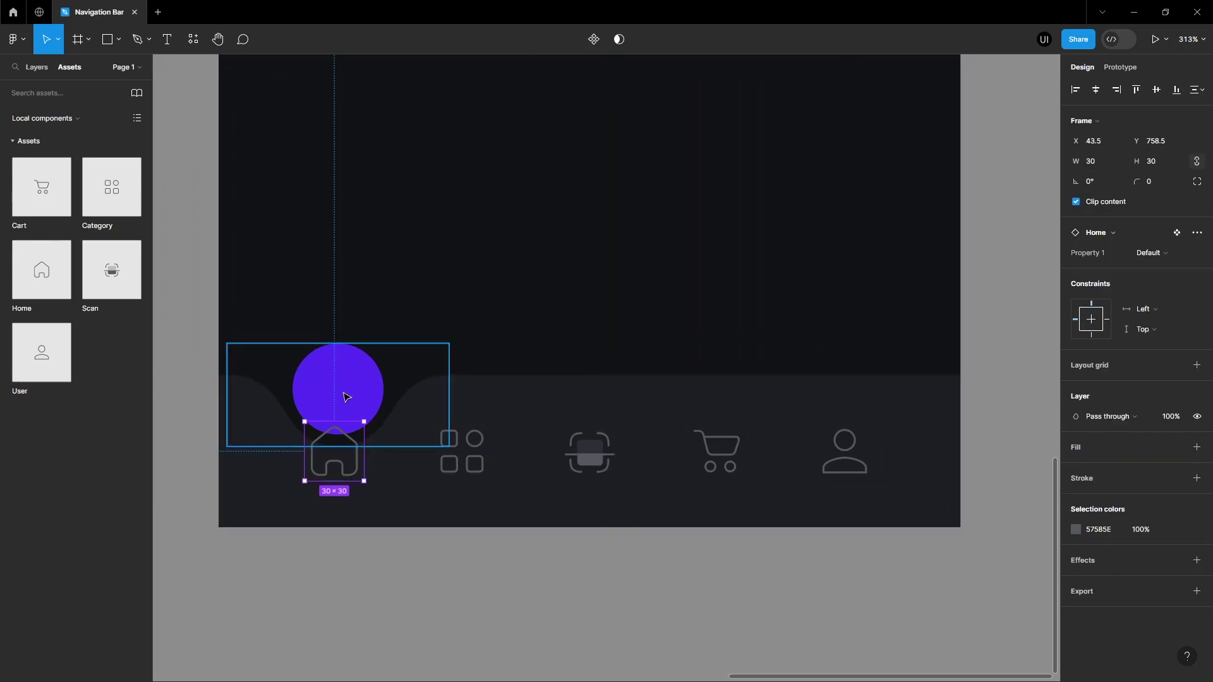
{"action": "left_click_drag", "start_coordinate": [357, 467], "coordinate": [354, 405]}
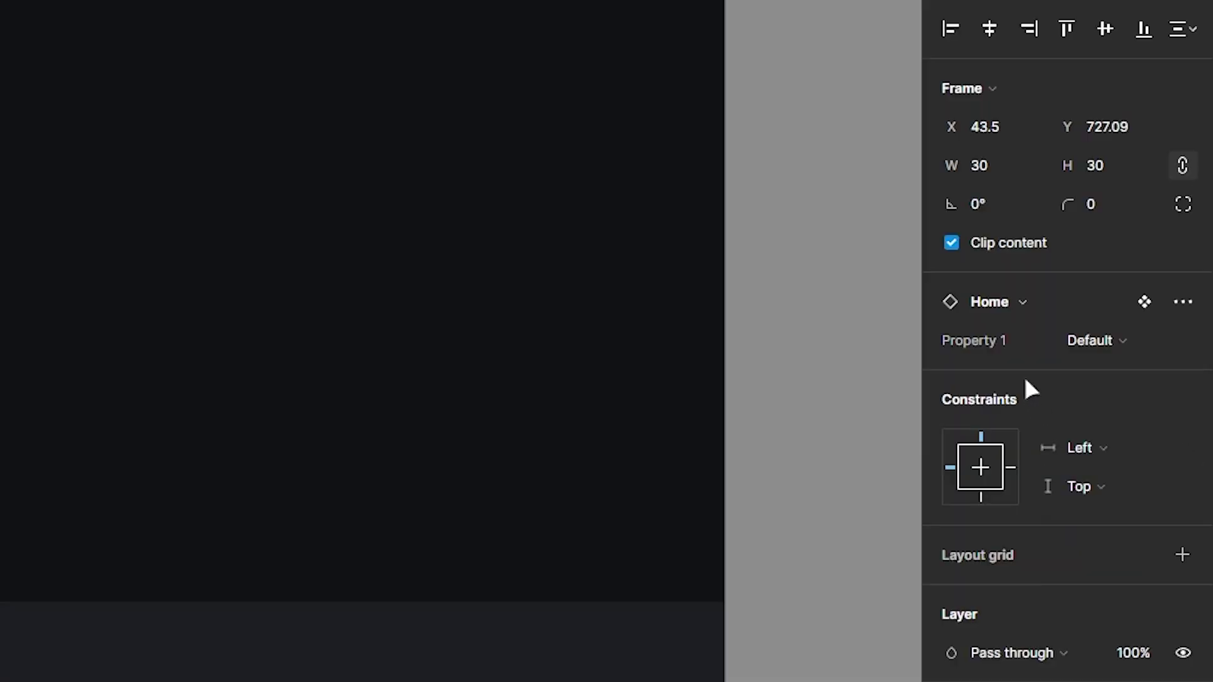
{"action": "left_click", "coordinate": [1093, 341]}
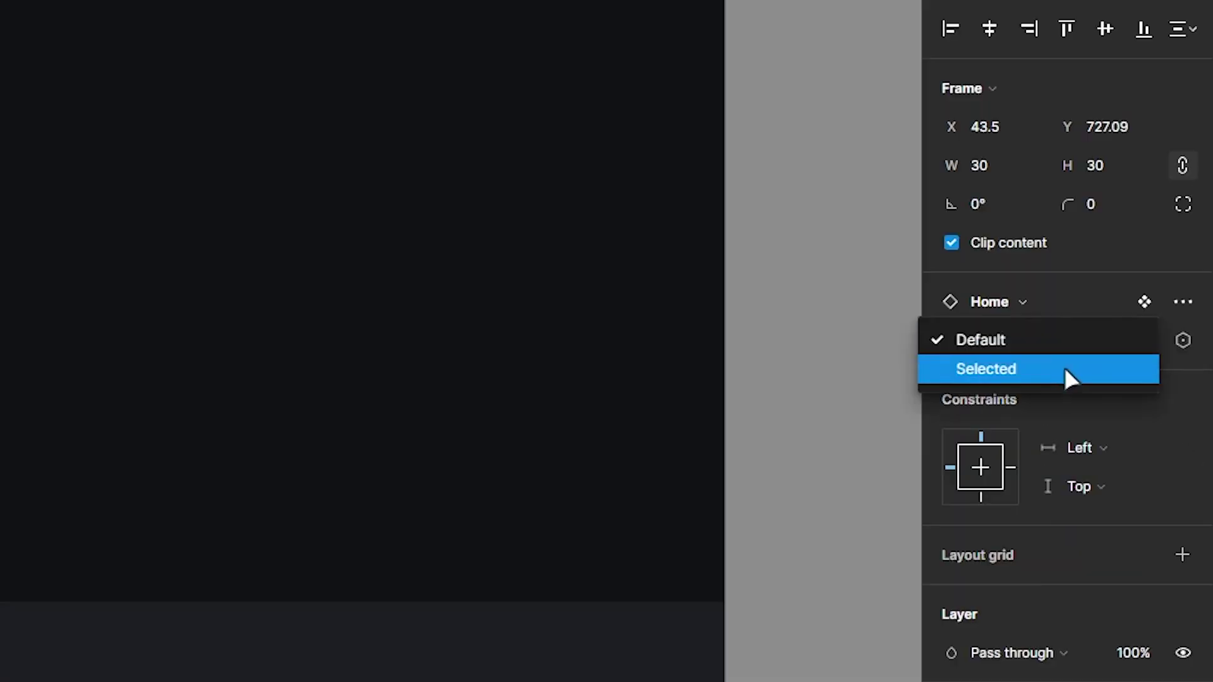
{"action": "left_click", "coordinate": [1062, 368]}
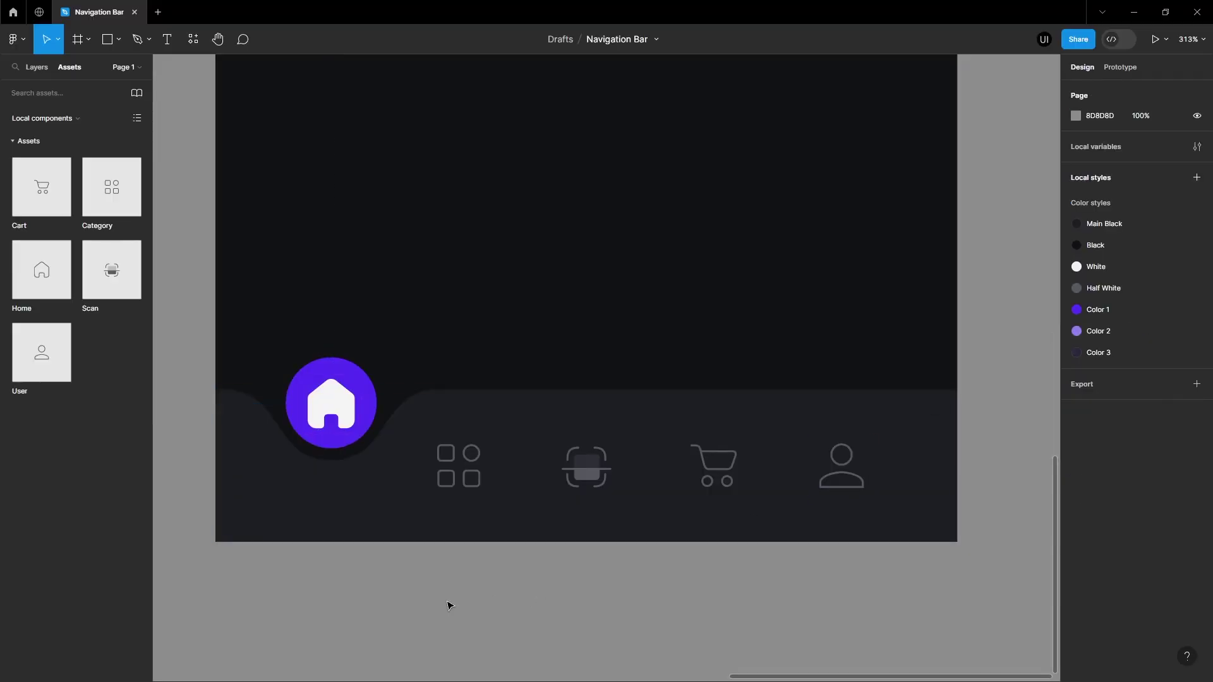
Step: Add a white 12-point Poppins text label reading Home beneath the purple circle
{"action": "key", "text": "t"}
{"action": "left_click", "coordinate": [302, 503]}
{"action": "type", "text": "H"}
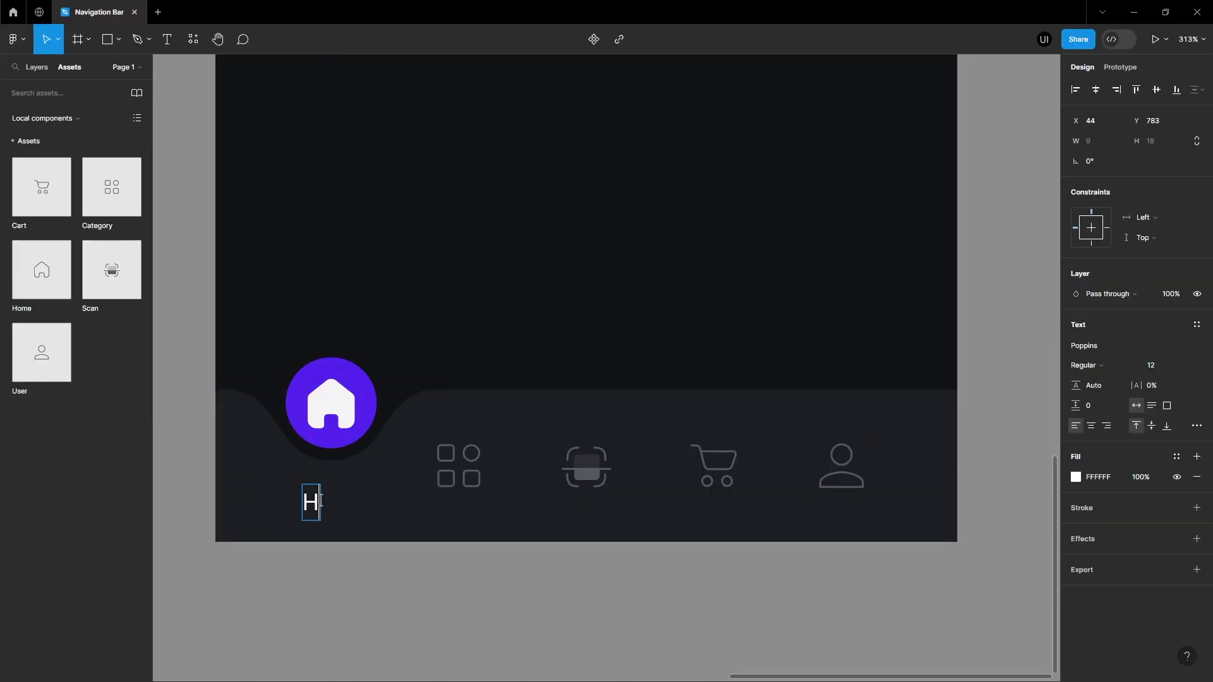
Step: Duplicate the Home label across the other four icons and change the copies to Category, Scan, Cart and Account
{"action": "left_click_drag", "start_coordinate": [348, 506], "coordinate": [464, 493]}
{"action": "double_click", "coordinate": [458, 487]}
{"action": "type", "text": "Category"}
{"action": "double_click", "coordinate": [589, 490]}
{"action": "type", "text": "Scan"}
{"action": "left_click_drag", "start_coordinate": [464, 492], "coordinate": [594, 489], "text": "alt"}
{"action": "key", "text": "Escape"}
{"action": "left_click_drag", "start_coordinate": [594, 489], "coordinate": [729, 490], "text": "alt"}
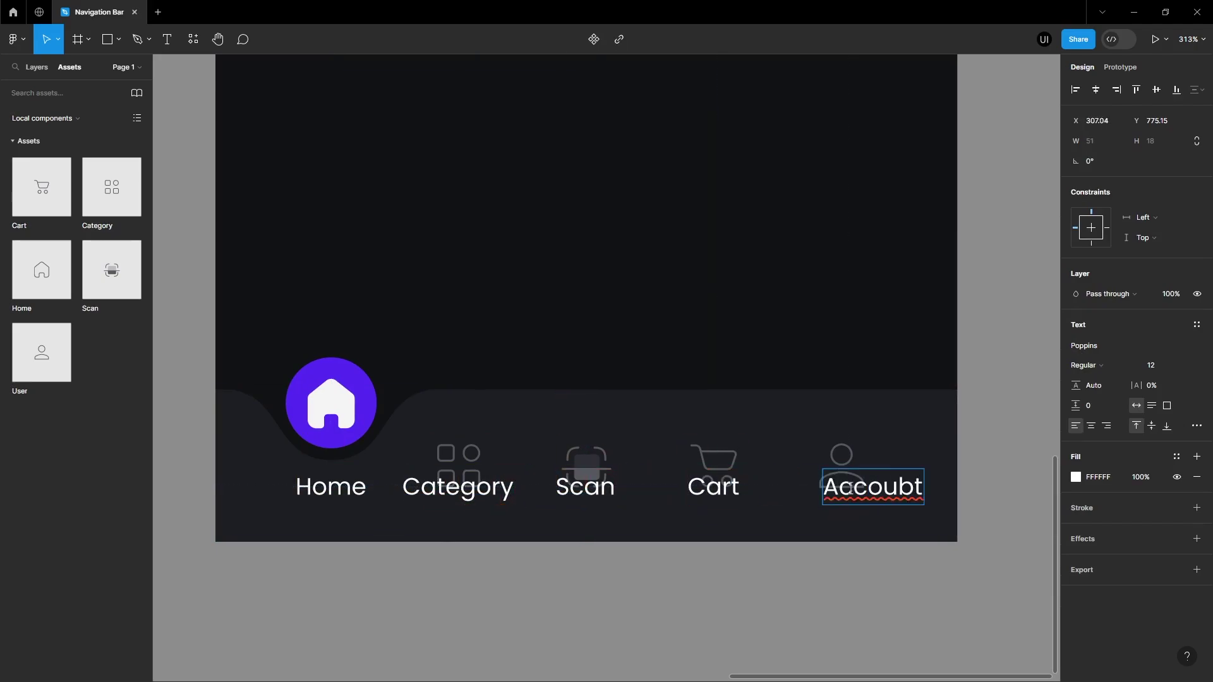
{"action": "key", "text": "BackSpace"}
{"action": "key", "text": "BackSpace"}
{"action": "type", "text": "nt"}
{"action": "key", "text": "Escape"}
Step: Centre the Account label horizontally on the user icon
{"action": "left_click_drag", "start_coordinate": [851, 488], "coordinate": [820, 489]}
{"action": "left_click", "coordinate": [714, 490]}
{"action": "left_click", "coordinate": [585, 490]}
{"action": "left_click_drag", "start_coordinate": [531, 495], "coordinate": [525, 495]}
Step: Move the Category, Scan, Cart and Account labels down below the bar and set their fill opacity to 0%
{"action": "left_click", "coordinate": [473, 493]}
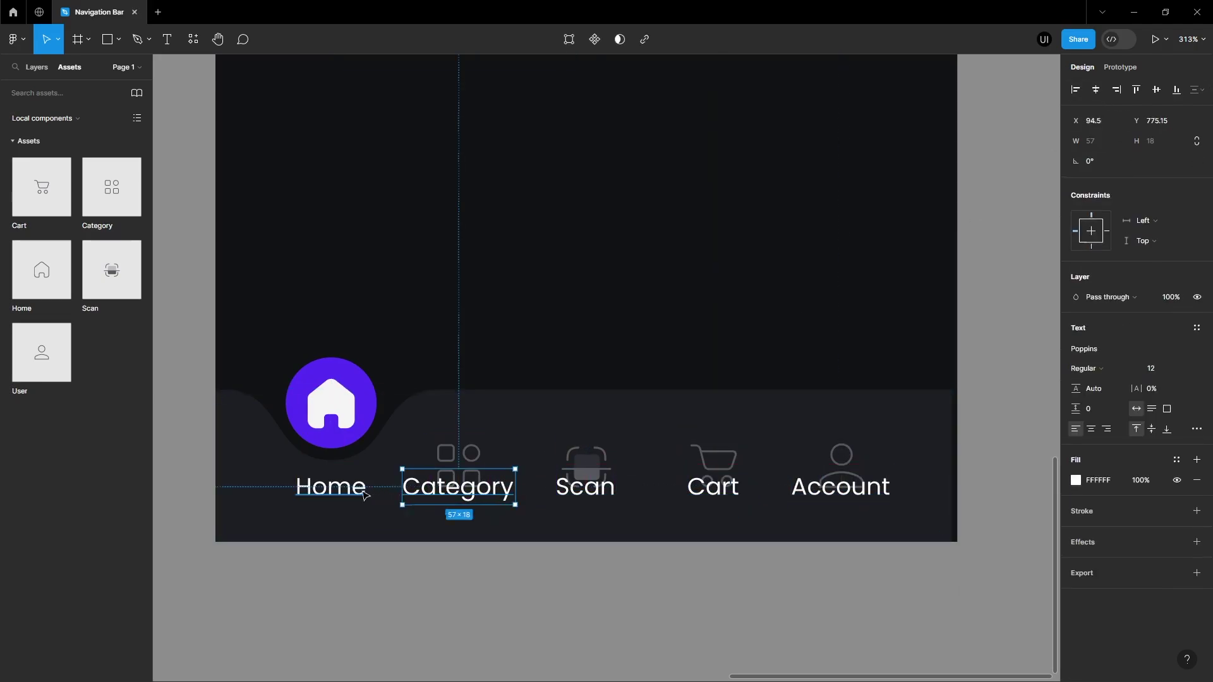
{"action": "left_click", "coordinate": [364, 492], "text": "shift"}
{"action": "left_click", "coordinate": [585, 490], "text": "shift"}
{"action": "left_click", "coordinate": [713, 490], "text": "shift"}
{"action": "left_click", "coordinate": [822, 490], "text": "shift"}
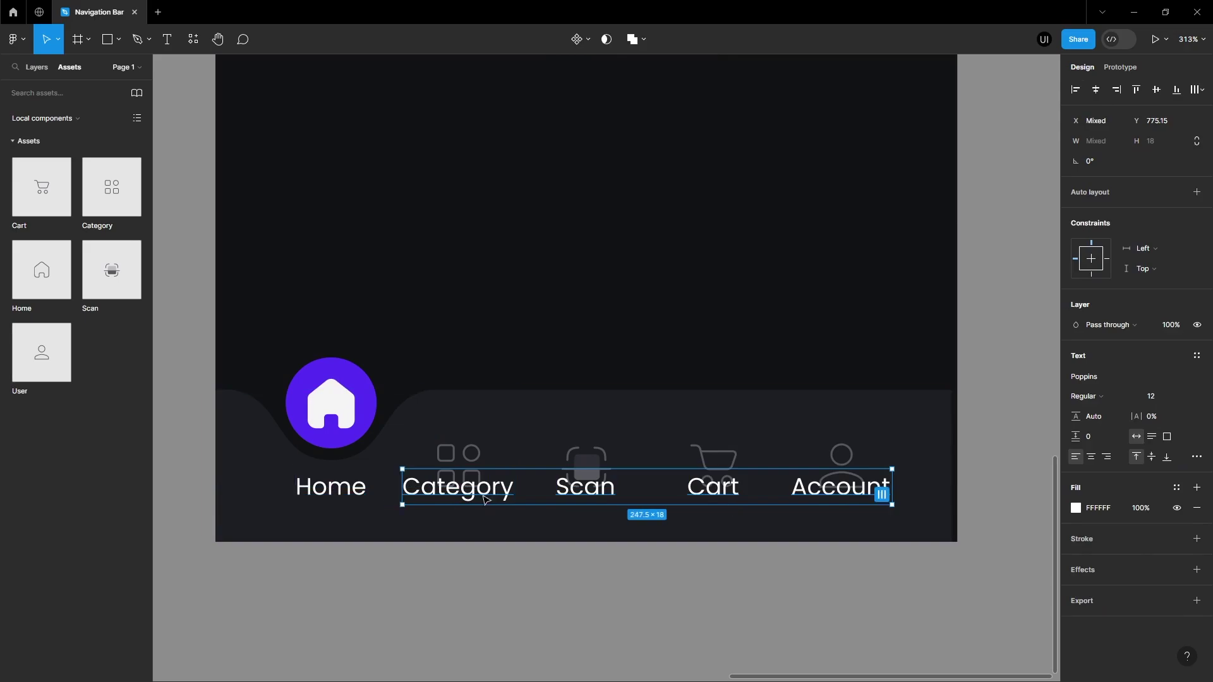
{"action": "key", "text": "Down"}
{"action": "key", "text": "Down"}
{"action": "key", "text": "Down"}
{"action": "key", "text": "Down"}
{"action": "key", "text": "Down"}
{"action": "key", "text": "Down"}
{"action": "key", "text": "Down"}
{"action": "key", "text": "Down"}
{"action": "key", "text": "Down"}
{"action": "key", "text": "Down"}
{"action": "key", "text": "Down"}
{"action": "key", "text": "Down"}
{"action": "key", "text": "Down"}
{"action": "key", "text": "Down"}
{"action": "key", "text": "Down"}
{"action": "key", "text": "Down"}
{"action": "key", "text": "Down"}
{"action": "key", "text": "Down"}
{"action": "key", "text": "Down"}
{"action": "key", "text": "Down"}
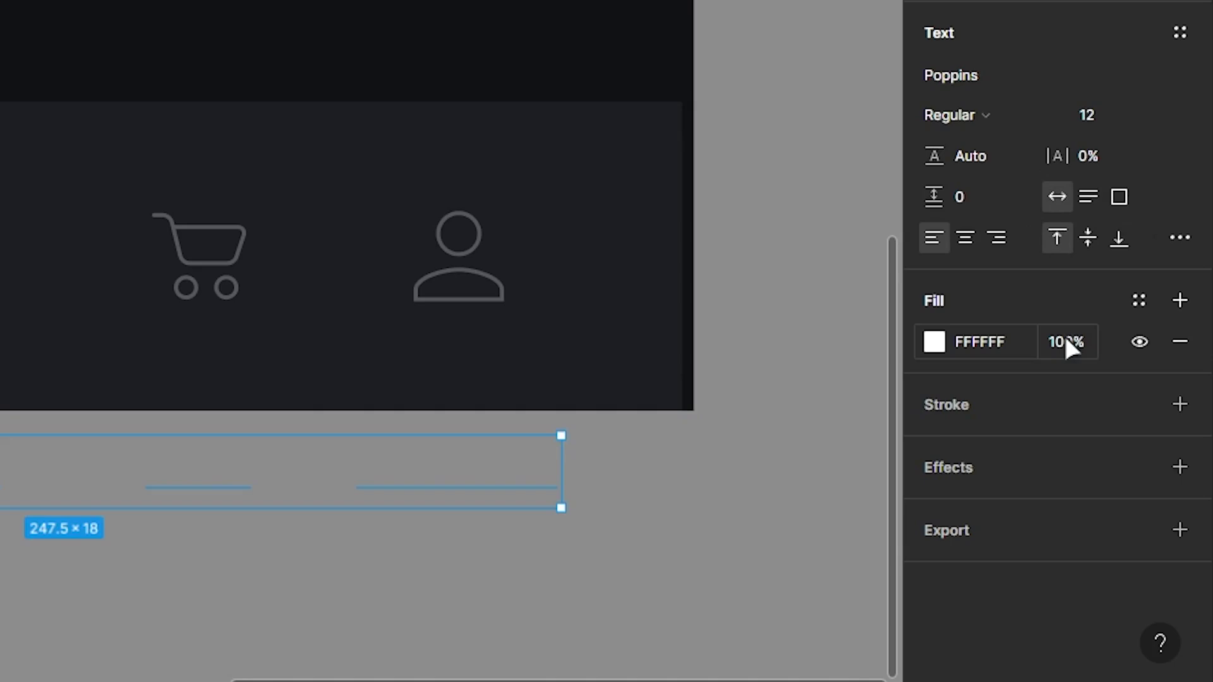
{"action": "type", "text": "0"}
{"action": "key", "text": "Return"}
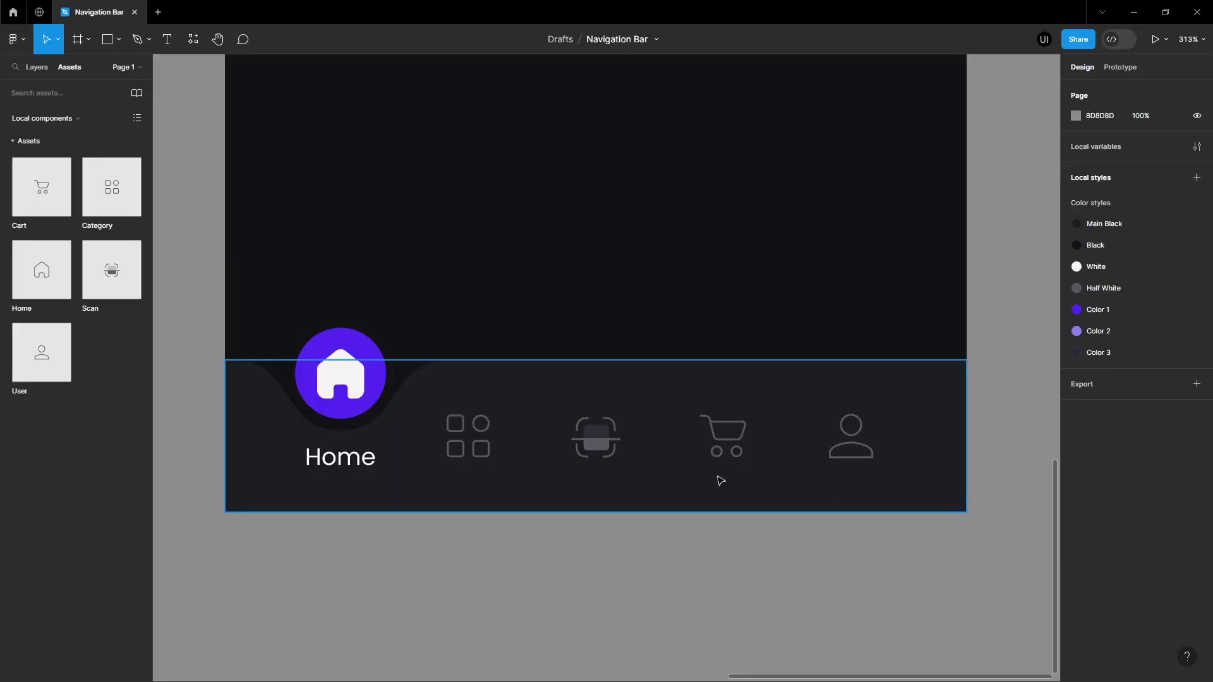
Step: Wrap all the bar's contents in a frame and move that frame out of the phone screen onto the empty canvas
{"action": "left_click", "coordinate": [188, 345]}
{"action": "key", "text": "ctrl+a"}
{"action": "scroll", "coordinate": [187, 130], "scroll_direction": "up", "scroll_amount": 1}
{"action": "right_click", "coordinate": [719, 393]}
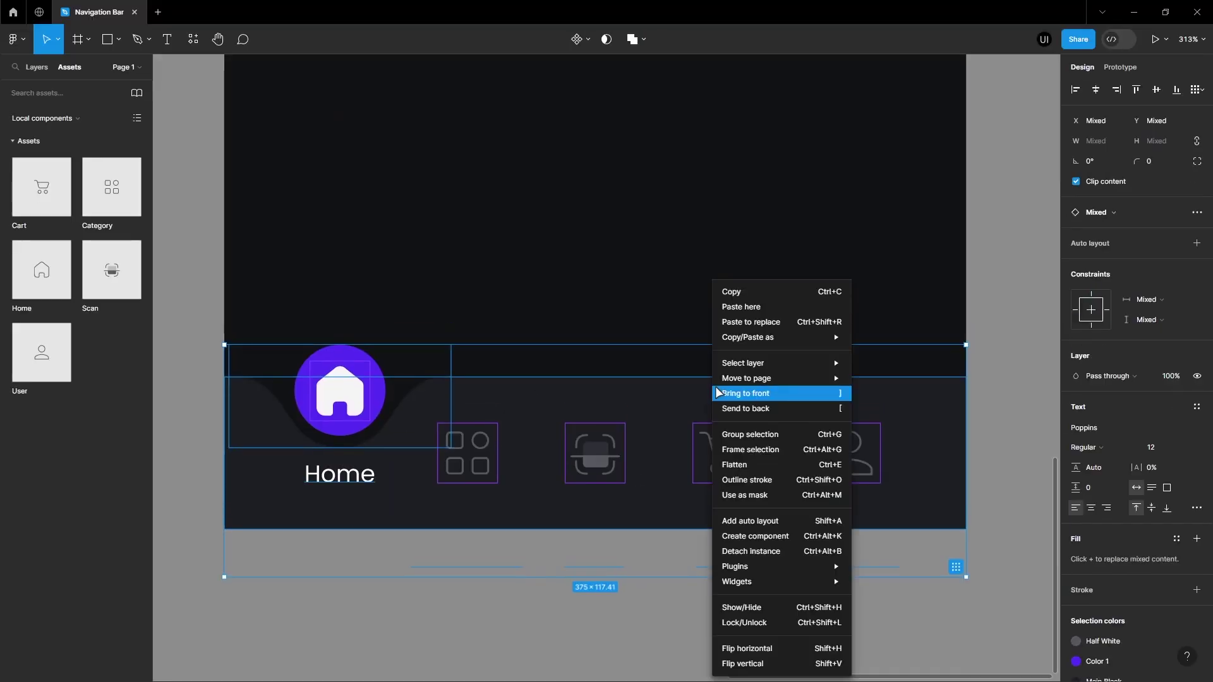
{"action": "left_click", "coordinate": [732, 449]}
{"action": "scroll", "coordinate": [492, 430], "scroll_direction": "down", "scroll_amount": 5}
{"action": "left_click_drag", "start_coordinate": [739, 313], "coordinate": [694, 299]}
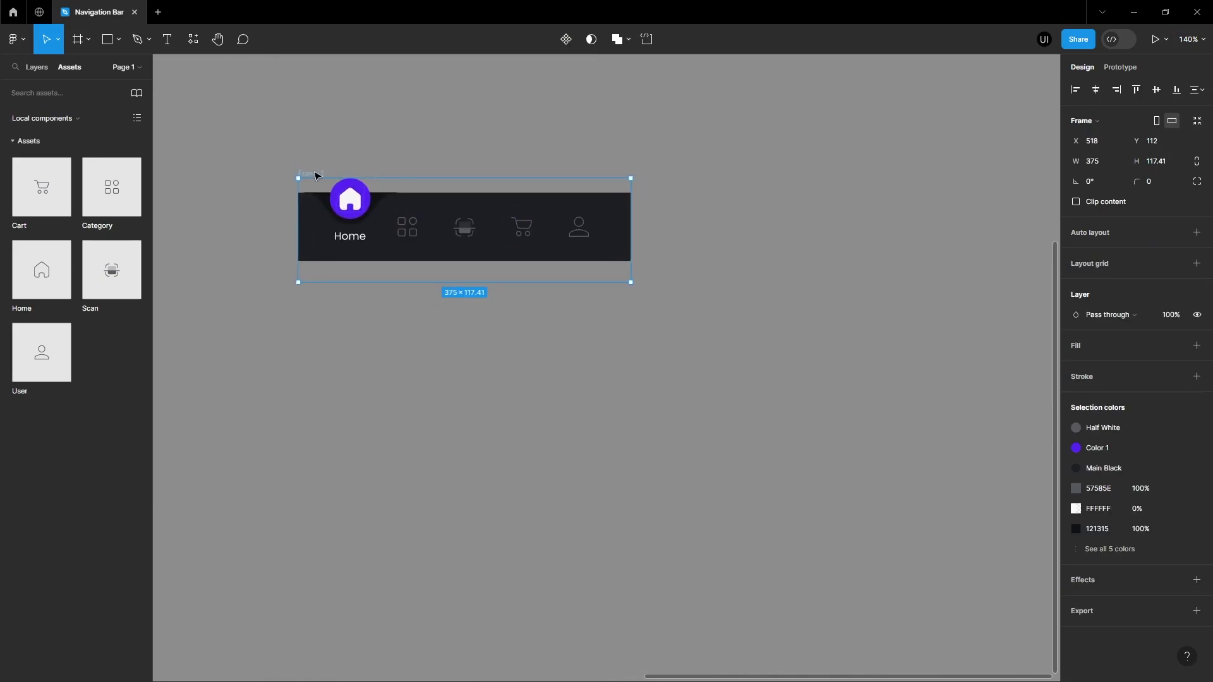
Step: Duplicate the Home bar frame into a column of five and rename the copies Category, Scan, Cart and Account
{"action": "left_click_drag", "start_coordinate": [347, 200], "coordinate": [347, 331]}
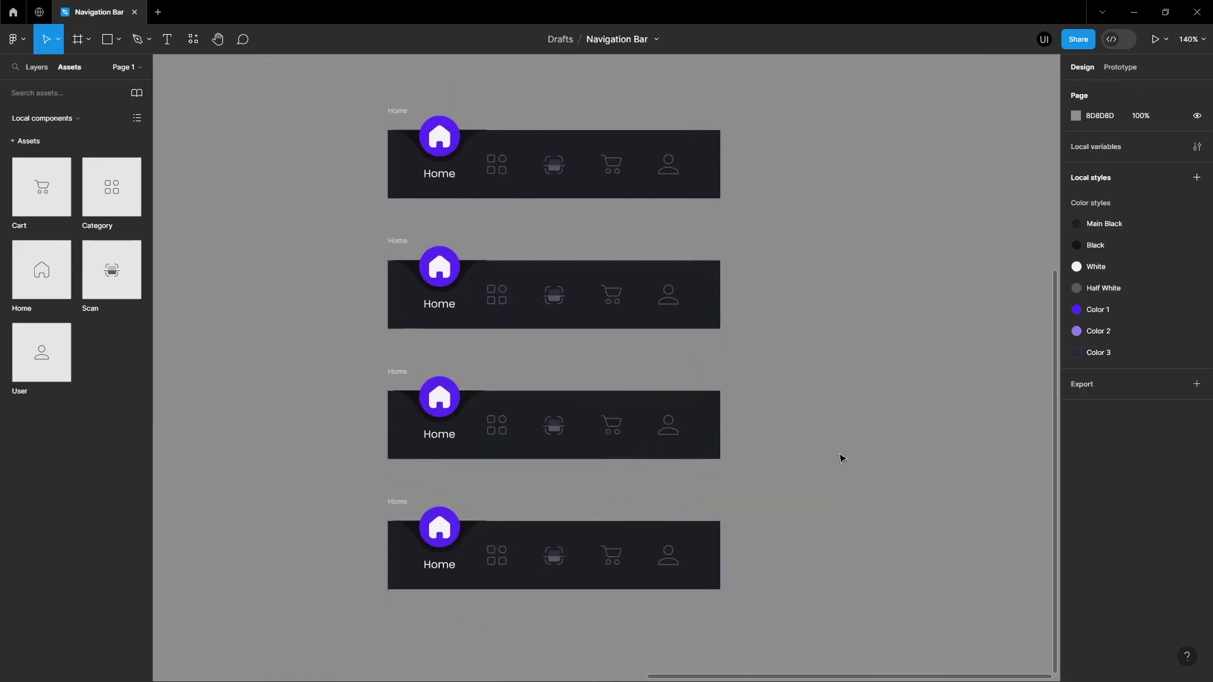
{"action": "double_click", "coordinate": [402, 232]}
{"action": "type", "text": "Category"}
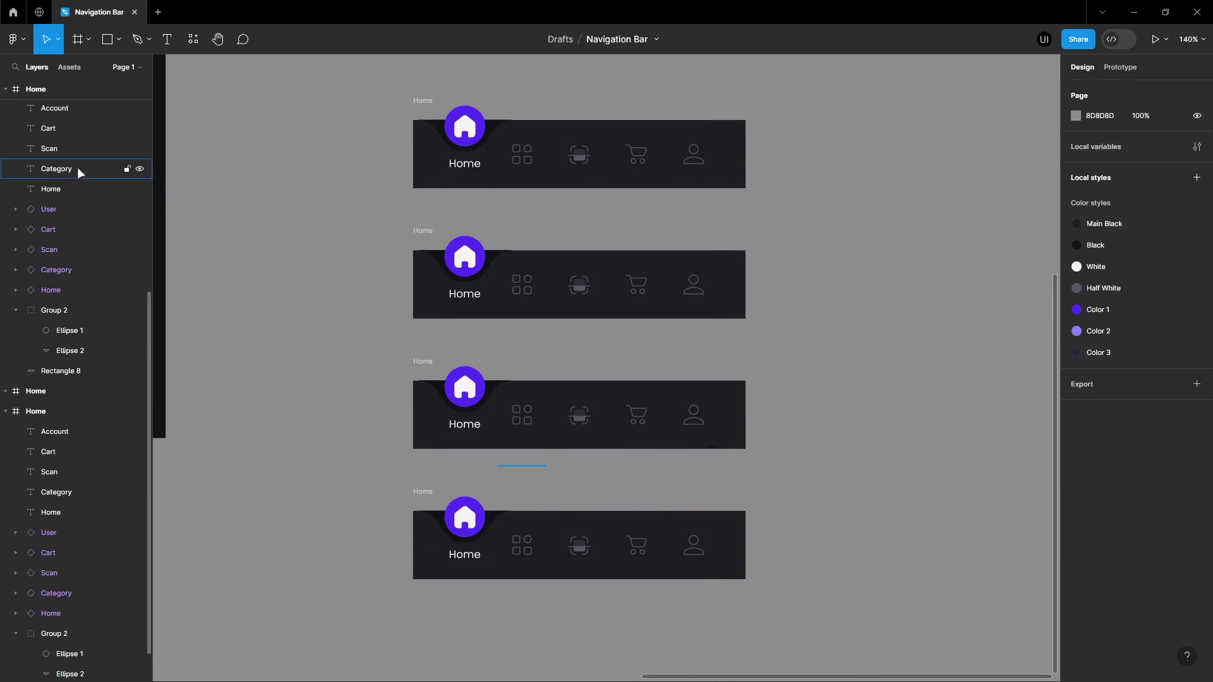
{"action": "left_click", "coordinate": [432, 369]}
{"action": "key", "text": "ctrl+r"}
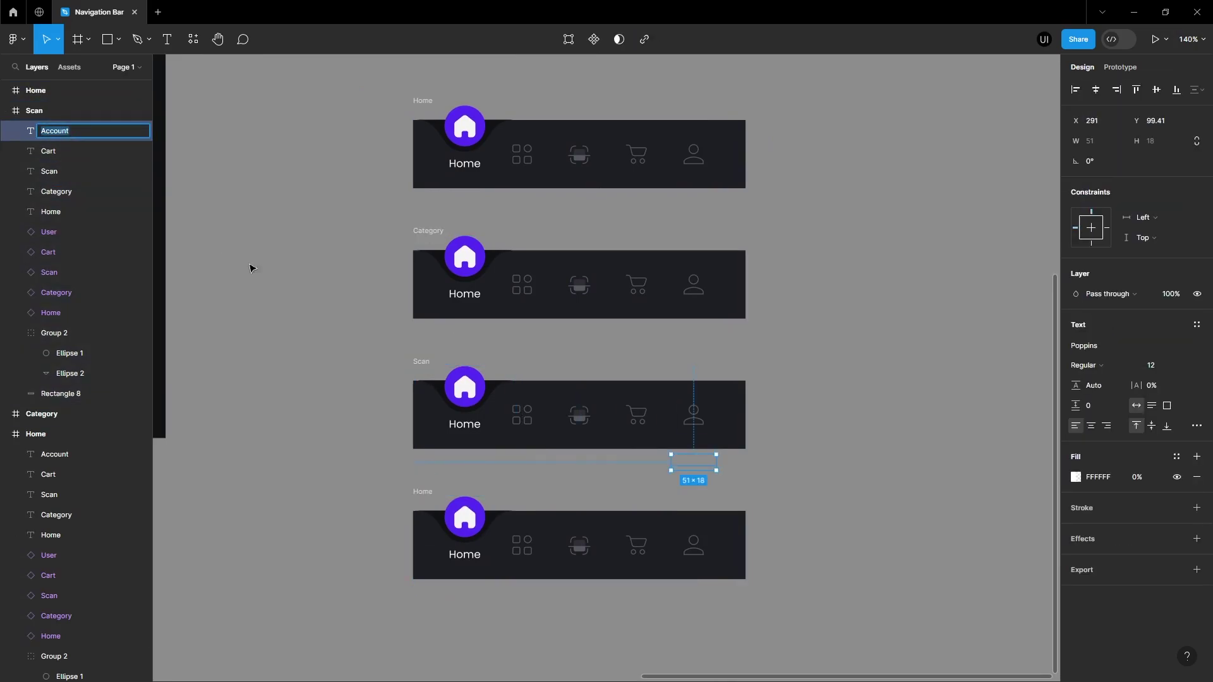
{"action": "left_click_drag", "start_coordinate": [750, 623], "coordinate": [346, 68]}
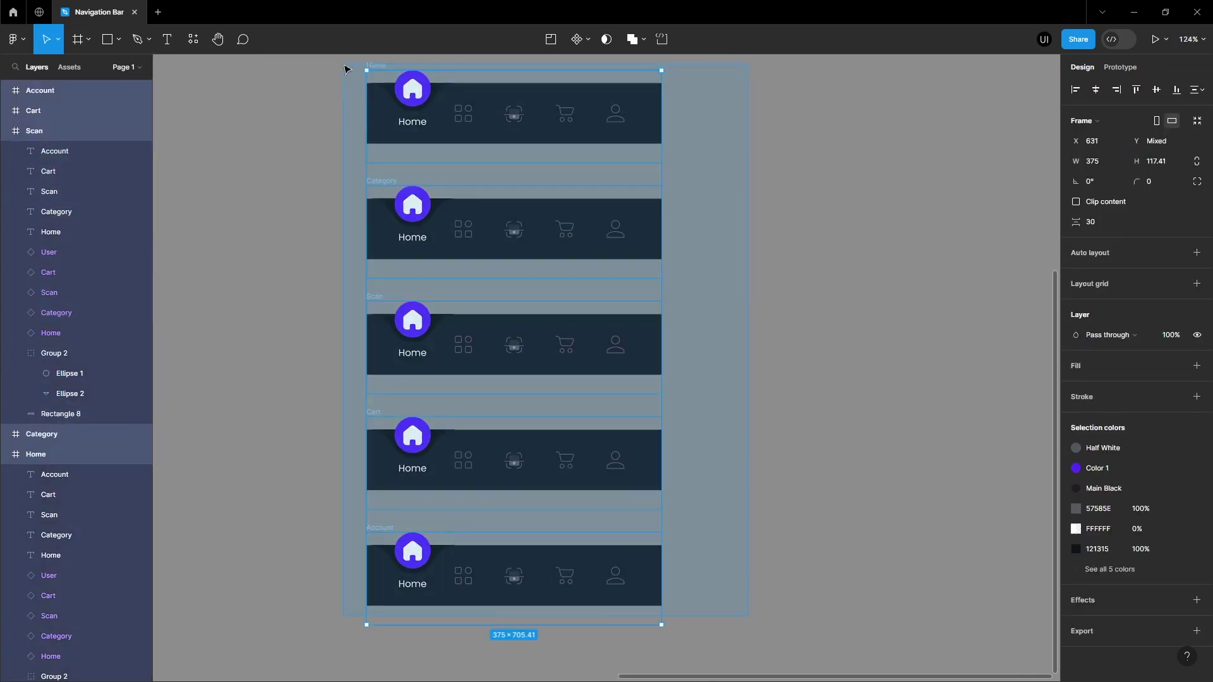
{"action": "left_click", "coordinate": [730, 171]}
Step: In the Category frame, move the circle and notch group horizontally over to the Category icon
{"action": "left_click", "coordinate": [455, 221]}
{"action": "left_click", "coordinate": [470, 214]}
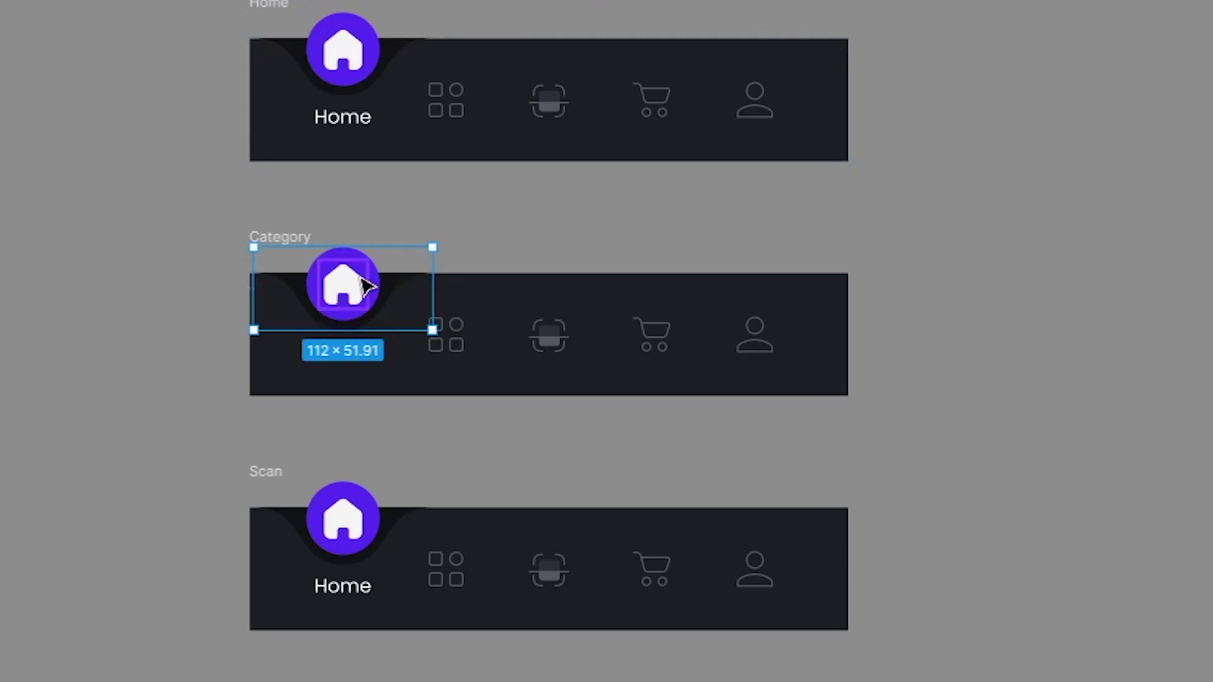
{"action": "left_click_drag", "start_coordinate": [367, 288], "coordinate": [512, 279]}
Step: In the Category frame, raise the Category label to the Home label's height and lower the Home label to the hidden labels' row
{"action": "left_click", "coordinate": [342, 297]}
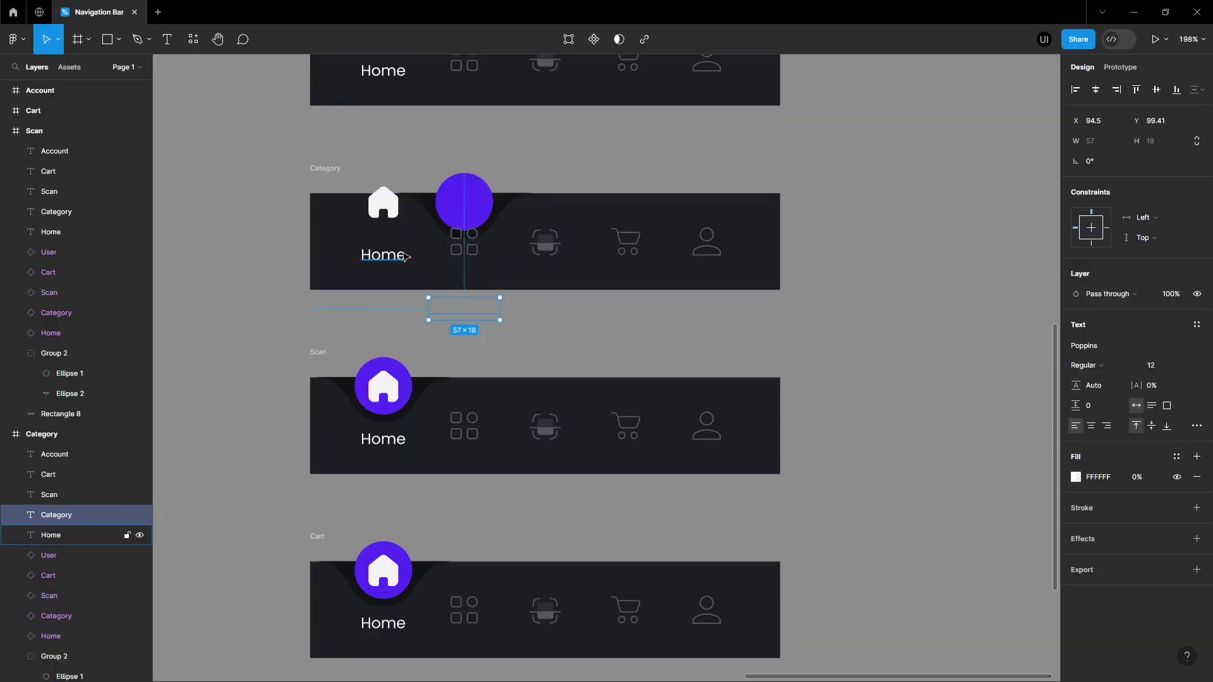
{"action": "left_click", "coordinate": [362, 352], "text": "shift"}
{"action": "left_click", "coordinate": [1136, 89]}
{"action": "left_click", "coordinate": [343, 359]}
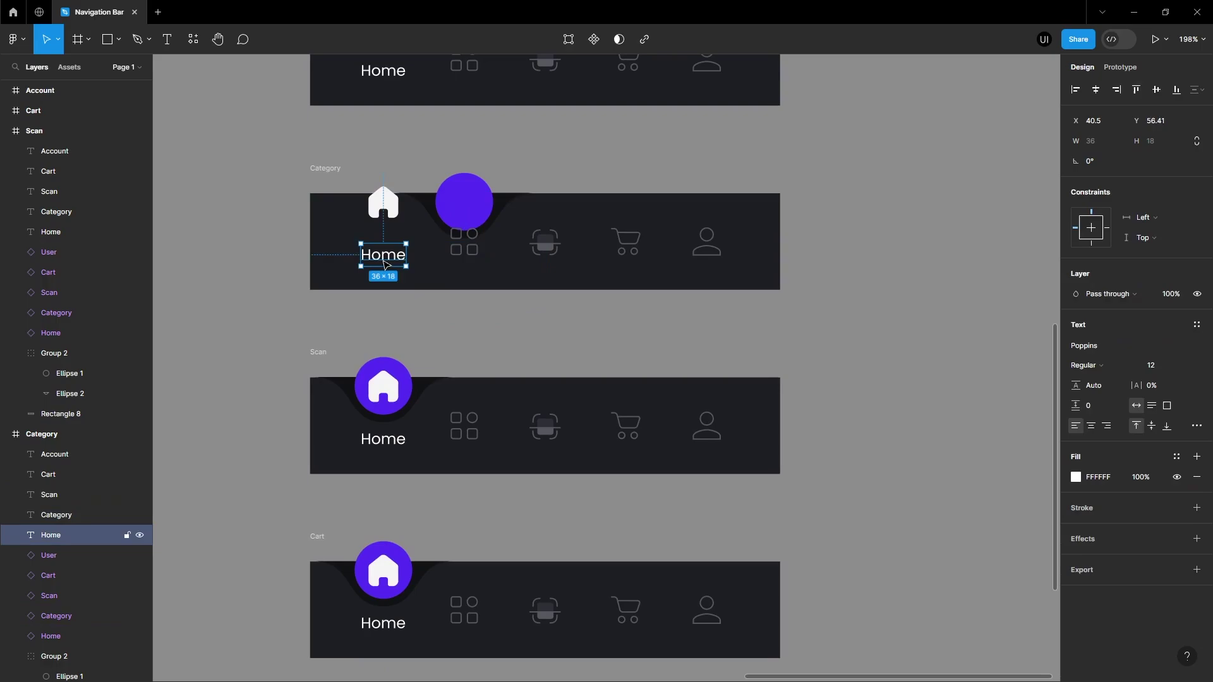
{"action": "left_click", "coordinate": [529, 315], "text": "shift"}
{"action": "left_click", "coordinate": [1176, 89]}
Step: Set the fill opacity of the Category label to 100% and of the Home label to 0% in the Category frame
{"action": "left_click", "coordinate": [464, 251]}
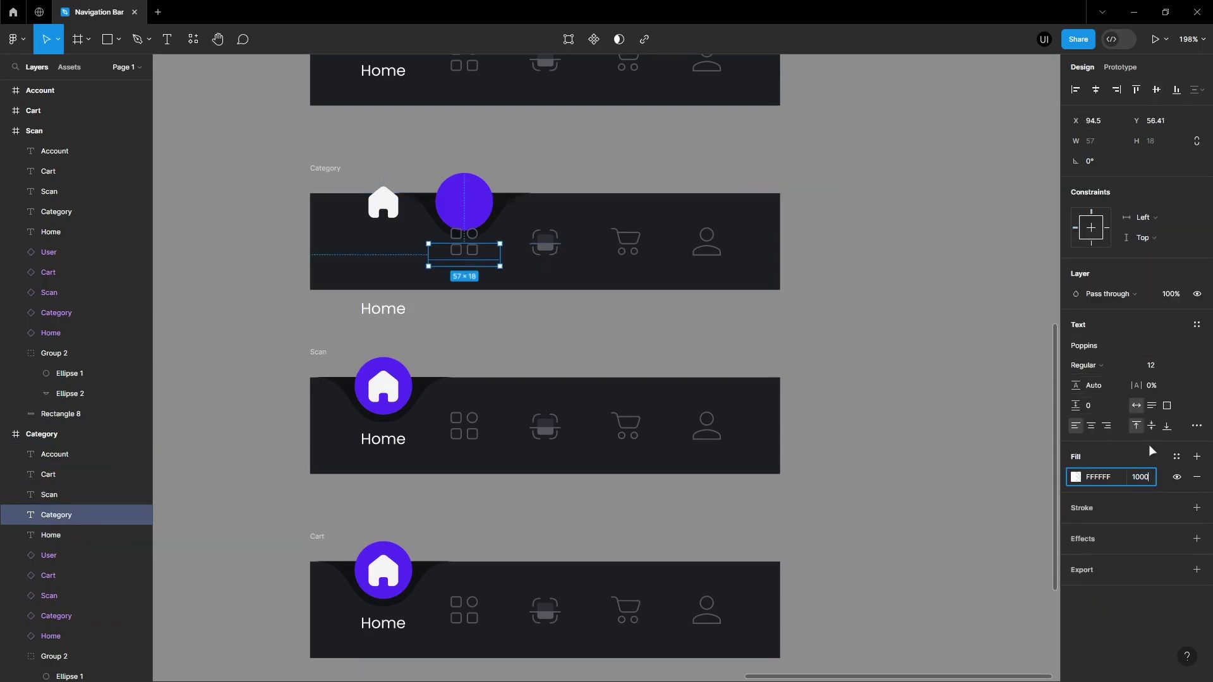
{"action": "key", "text": "Tab"}
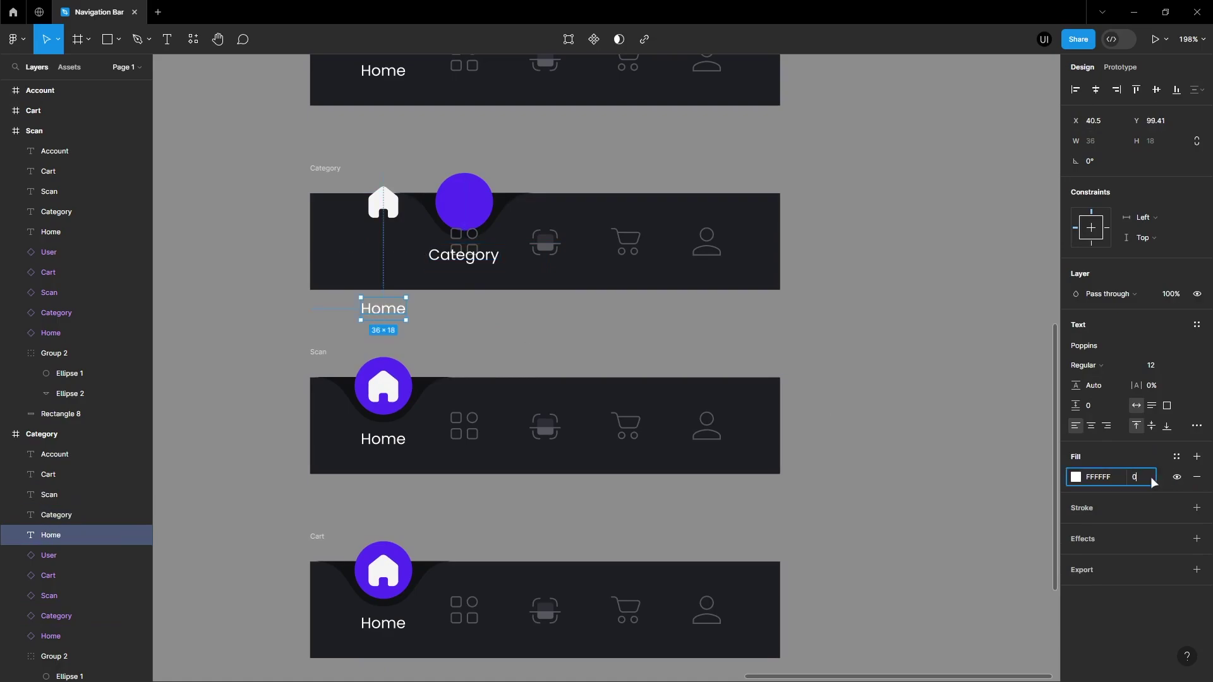
{"action": "left_click", "coordinate": [506, 320]}
Step: Align the Category icon with the raised Home icon's height, and lower the Home icon level with the Scan icon
{"action": "left_click", "coordinate": [386, 203]}
{"action": "left_click", "coordinate": [464, 243]}
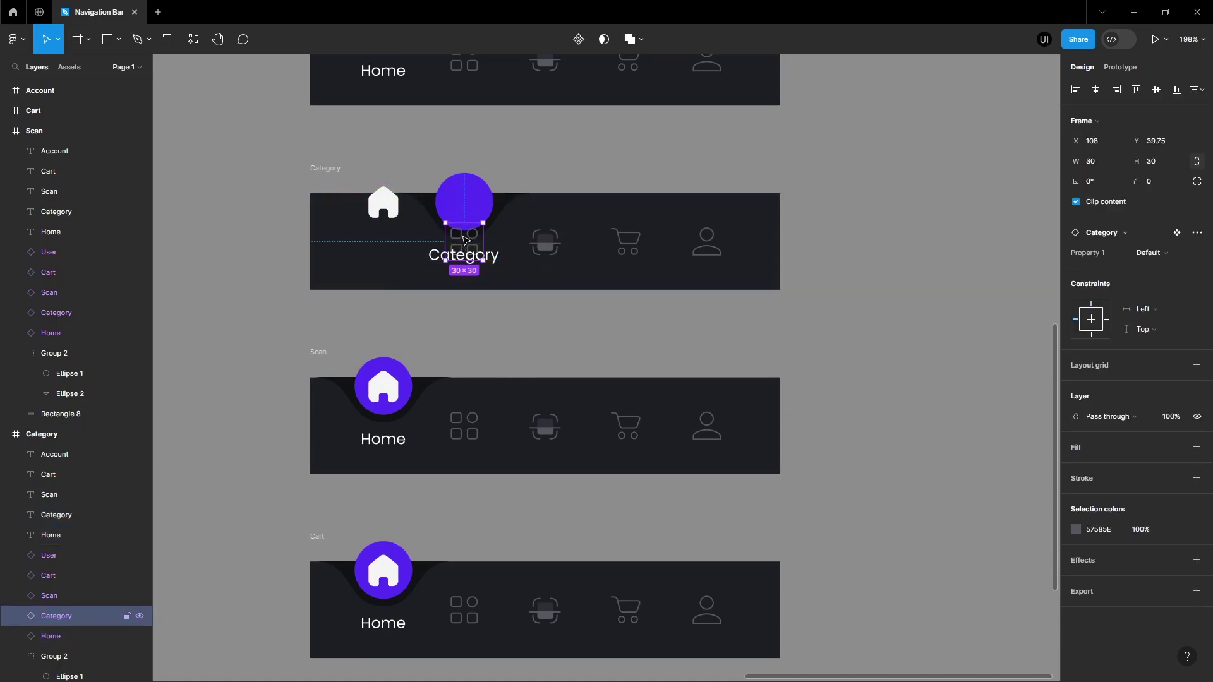
{"action": "left_click", "coordinate": [392, 207], "text": "shift"}
{"action": "left_click", "coordinate": [1136, 89]}
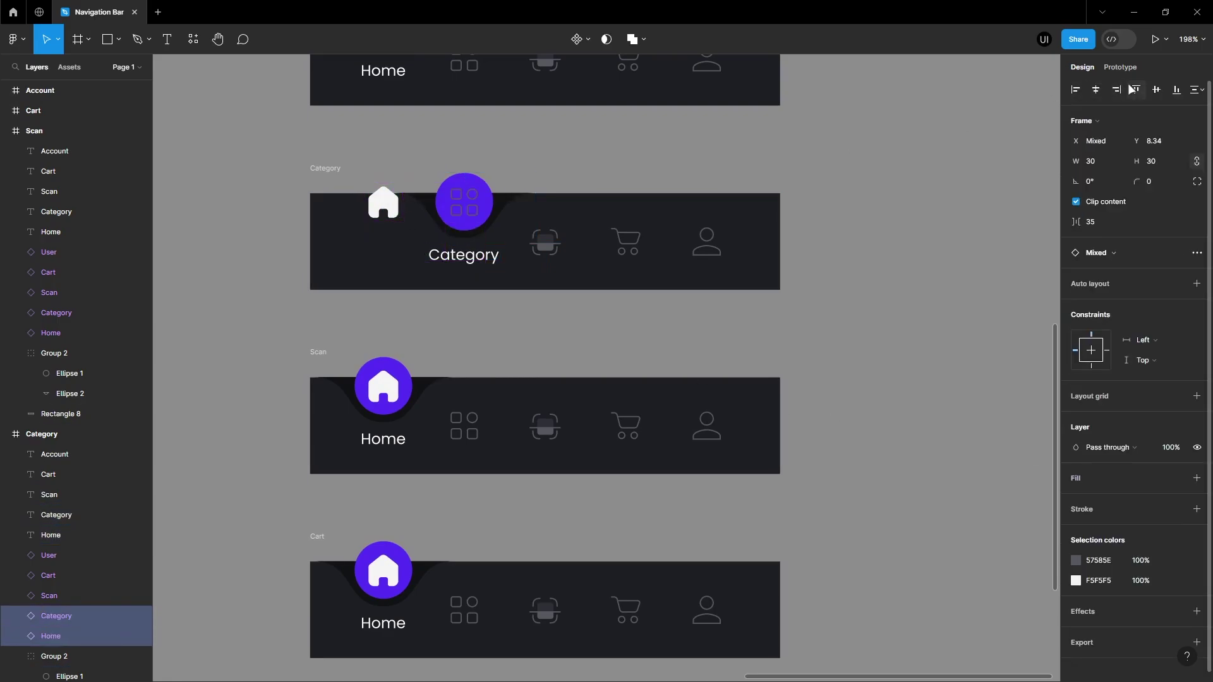
{"action": "left_click", "coordinate": [388, 206]}
{"action": "left_click", "coordinate": [545, 242], "text": "shift"}
{"action": "left_click", "coordinate": [1173, 92]}
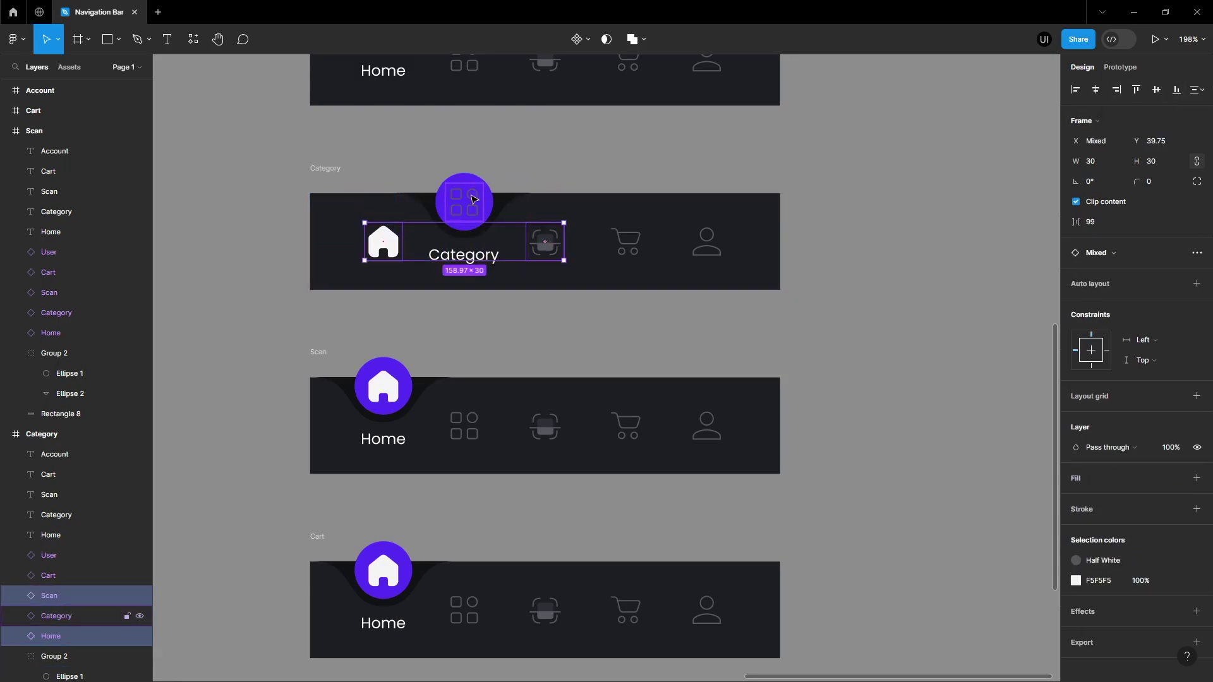
Step: In the Category frame, switch the Home icon to its Default outline variant and the Category icon to its filled variant
{"action": "left_click", "coordinate": [389, 238]}
{"action": "left_click", "coordinate": [1156, 253]}
{"action": "left_click", "coordinate": [1156, 237]}
{"action": "left_click", "coordinate": [464, 203]}
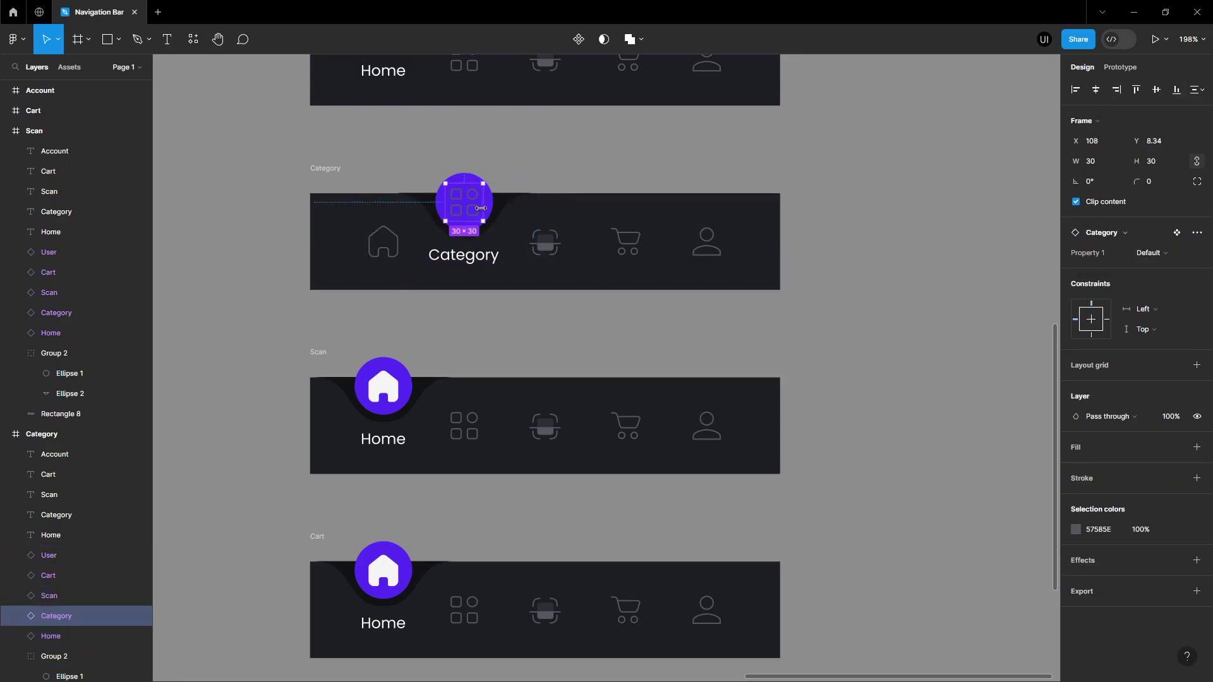
{"action": "left_click", "coordinate": [1156, 252]}
{"action": "left_click", "coordinate": [1157, 266]}
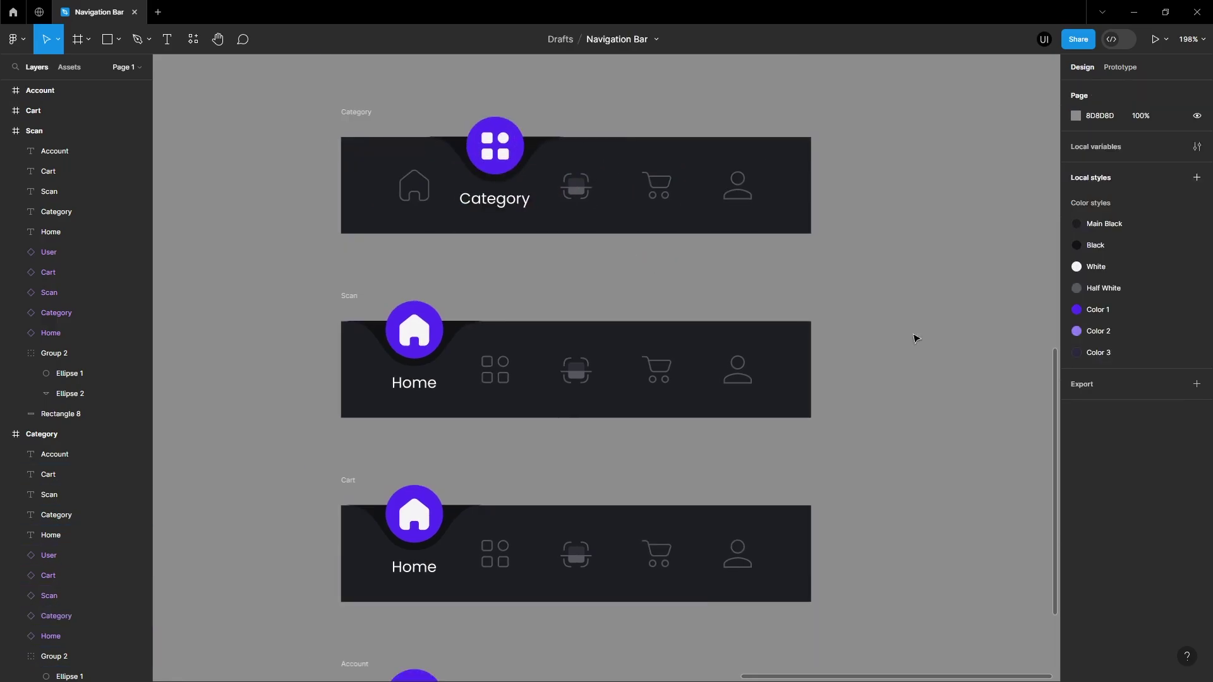
Step: In the Scan, Cart and Account frames, shift the circle and notch group, raised icon, filled variant and label to each frame's own tab
{"action": "left_click_drag", "start_coordinate": [406, 260], "coordinate": [569, 259]}
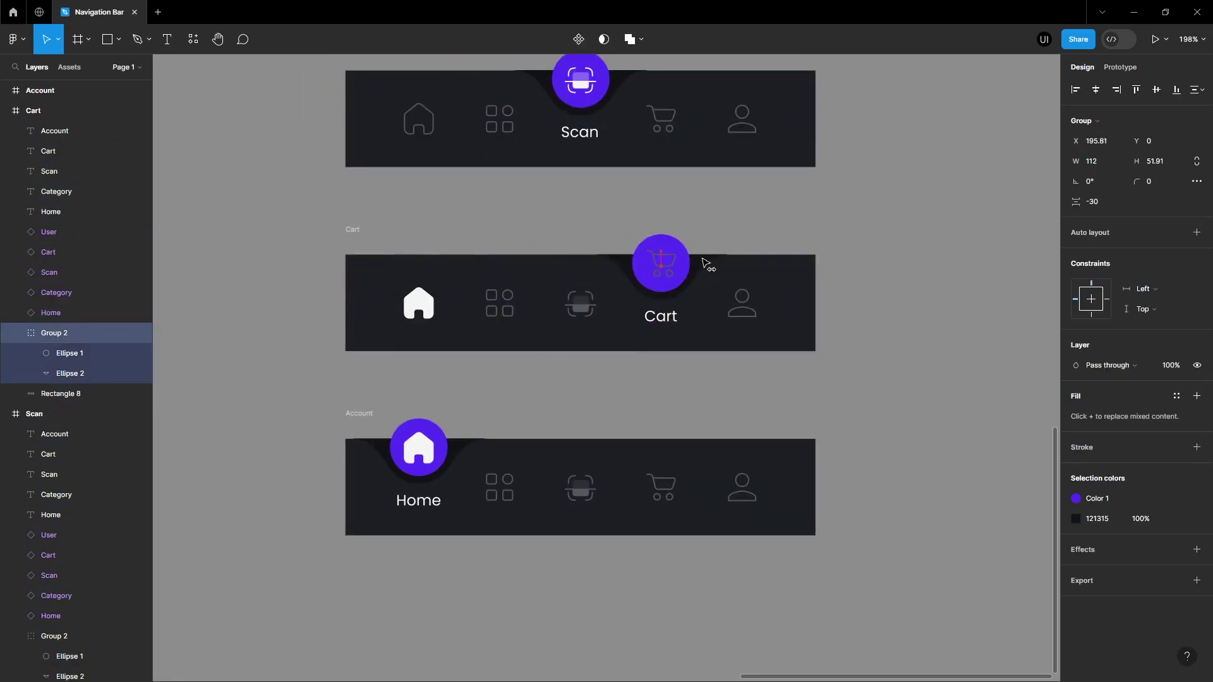
{"action": "left_click", "coordinate": [671, 278]}
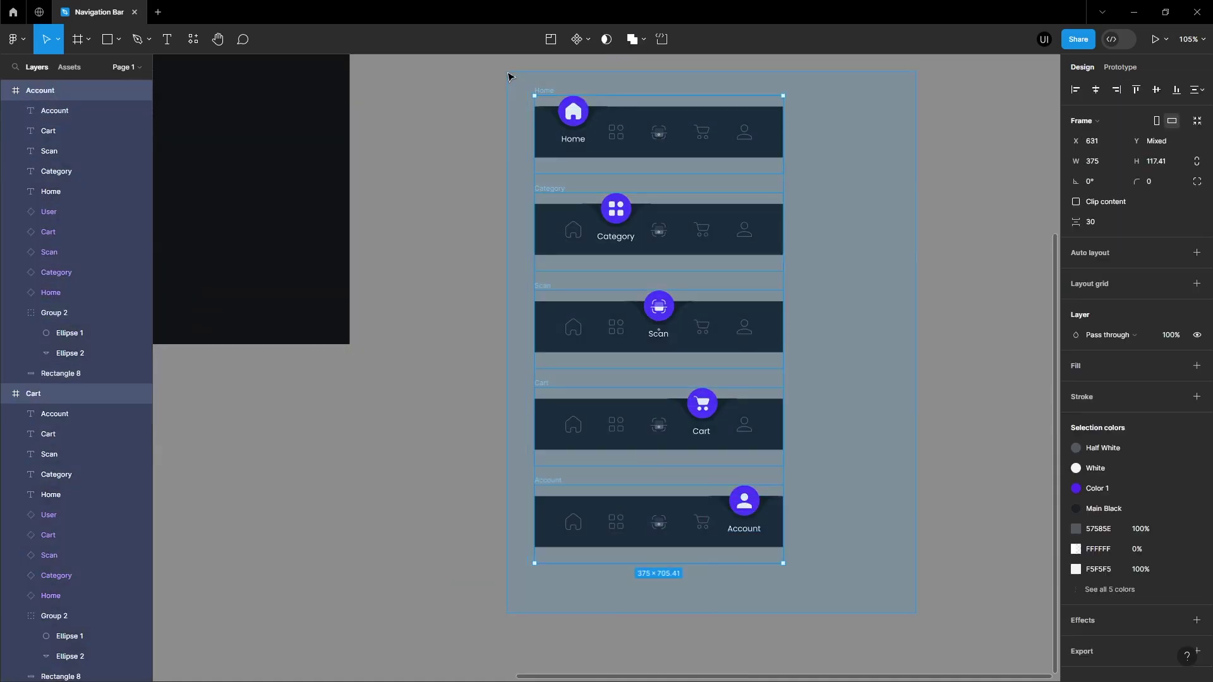
Step: Combine the five navigation bar frames into one component set with each frame as a variant
{"action": "left_click", "coordinate": [587, 39]}
{"action": "left_click", "coordinate": [580, 101]}
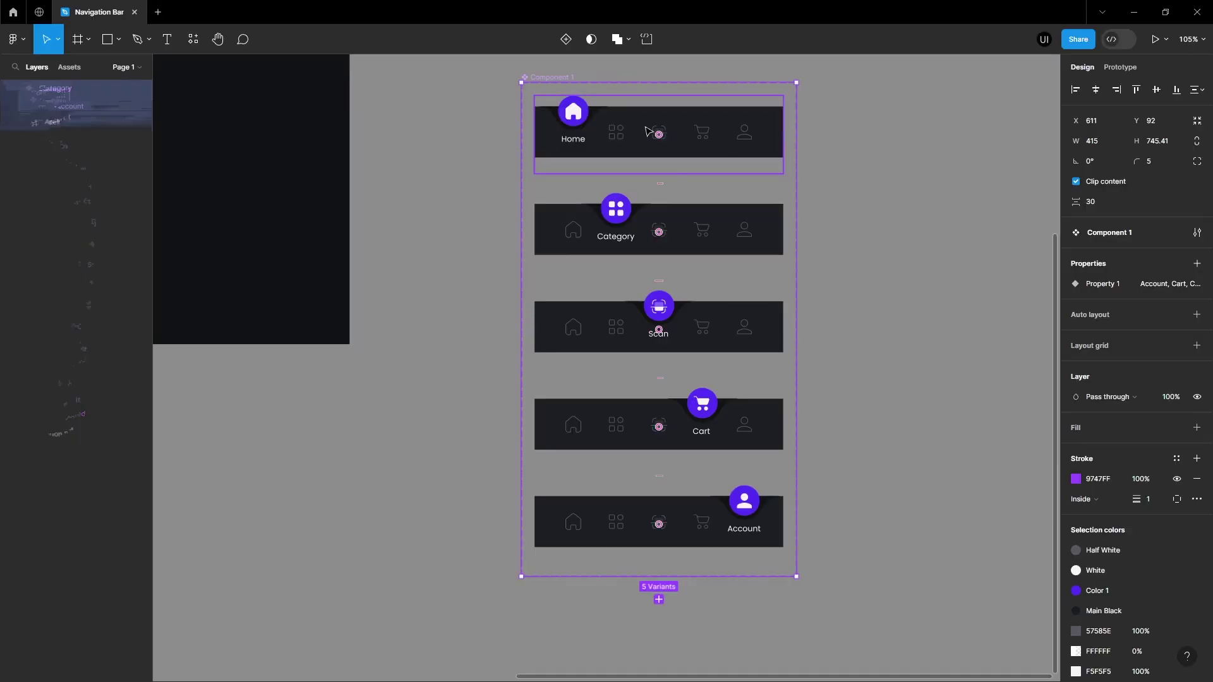
Step: Connect the inactive Home icons in the Category, Scan, Cart and Account variants to the Home variant as a prototype interaction
{"action": "left_click", "coordinate": [646, 130]}
{"action": "left_click", "coordinate": [577, 229]}
{"action": "left_click", "coordinate": [577, 229]}
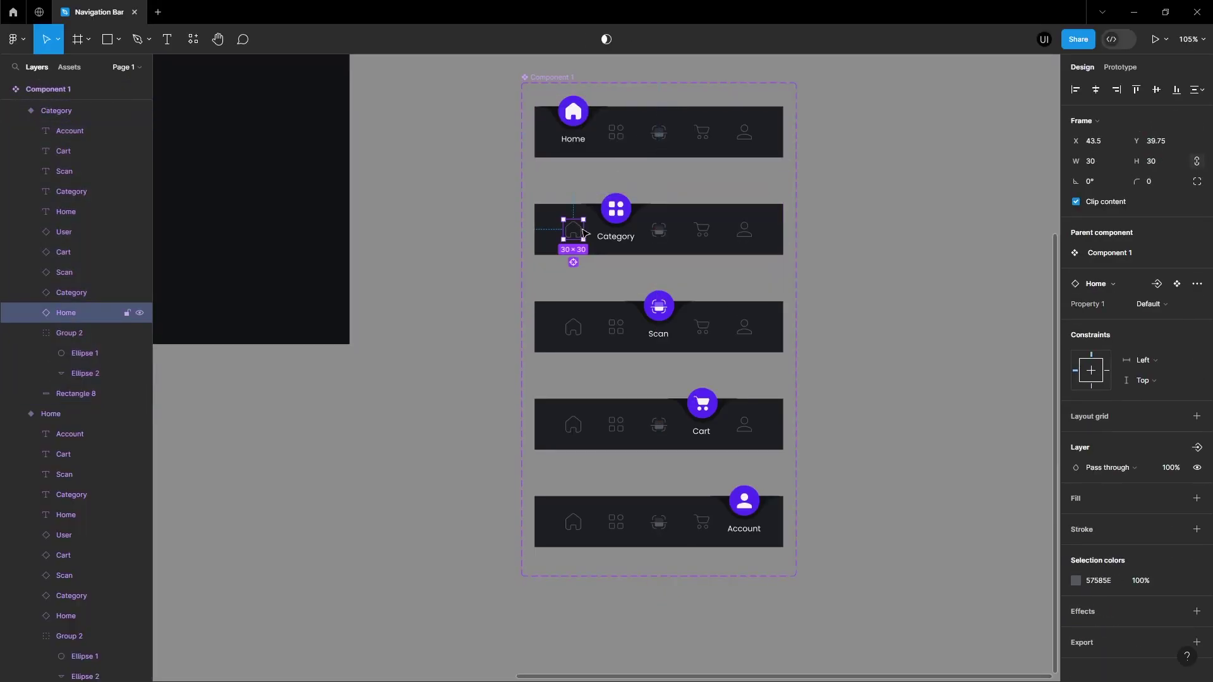
{"action": "left_click", "coordinate": [576, 337], "text": "shift"}
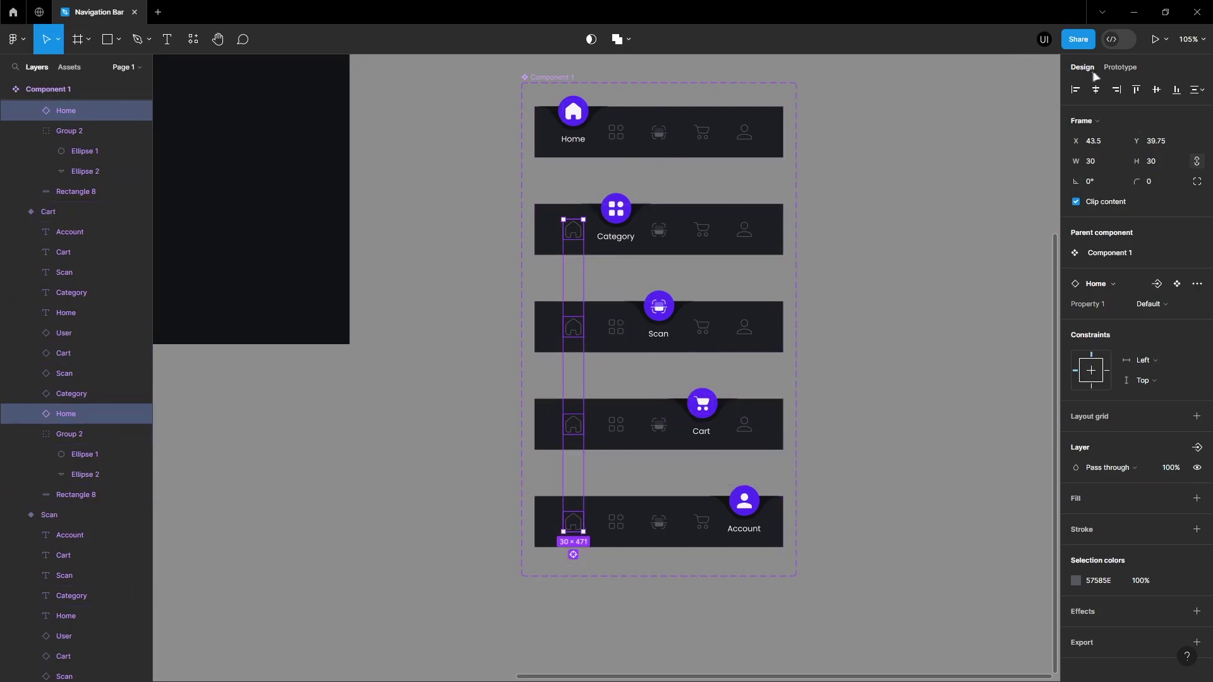
{"action": "left_click", "coordinate": [1120, 67]}
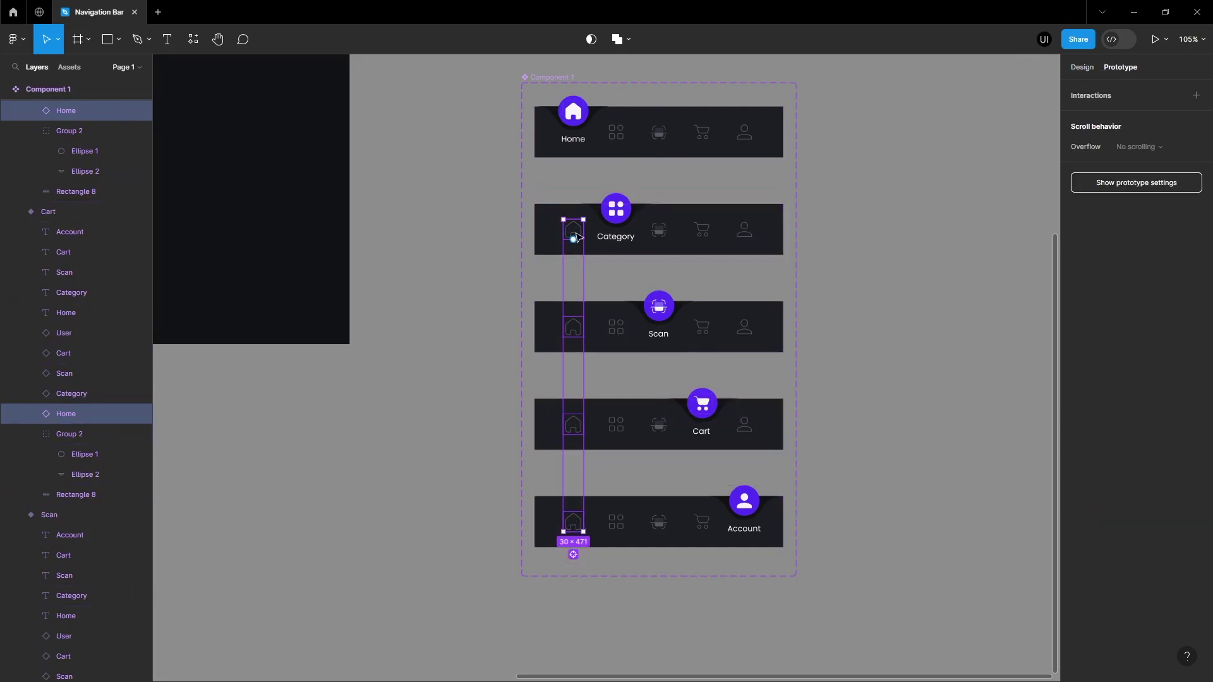
{"action": "left_click_drag", "start_coordinate": [563, 229], "coordinate": [562, 129]}
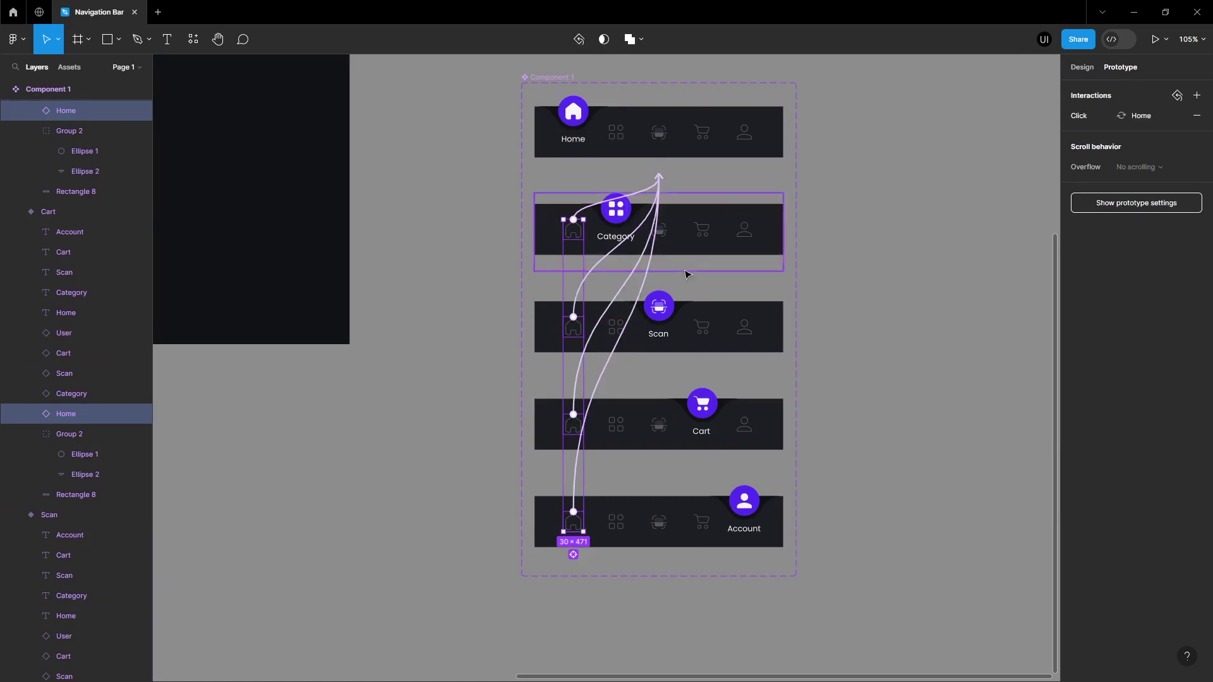
Step: Connect the inactive Category icons in the other four variants to the Category variant
{"action": "left_click", "coordinate": [616, 327]}
{"action": "left_click", "coordinate": [616, 360]}
{"action": "left_click_drag", "start_coordinate": [616, 414], "coordinate": [651, 243]}
{"action": "left_click", "coordinate": [664, 184]}
Step: Connect the inactive Scan icons in the Home, Category, Cart and Account variants to the Scan variant
{"action": "left_click", "coordinate": [659, 132], "text": "ctrl"}
{"action": "left_click", "coordinate": [659, 230], "text": "ctrl+shift"}
{"action": "left_click", "coordinate": [659, 425], "text": "ctrl+shift"}
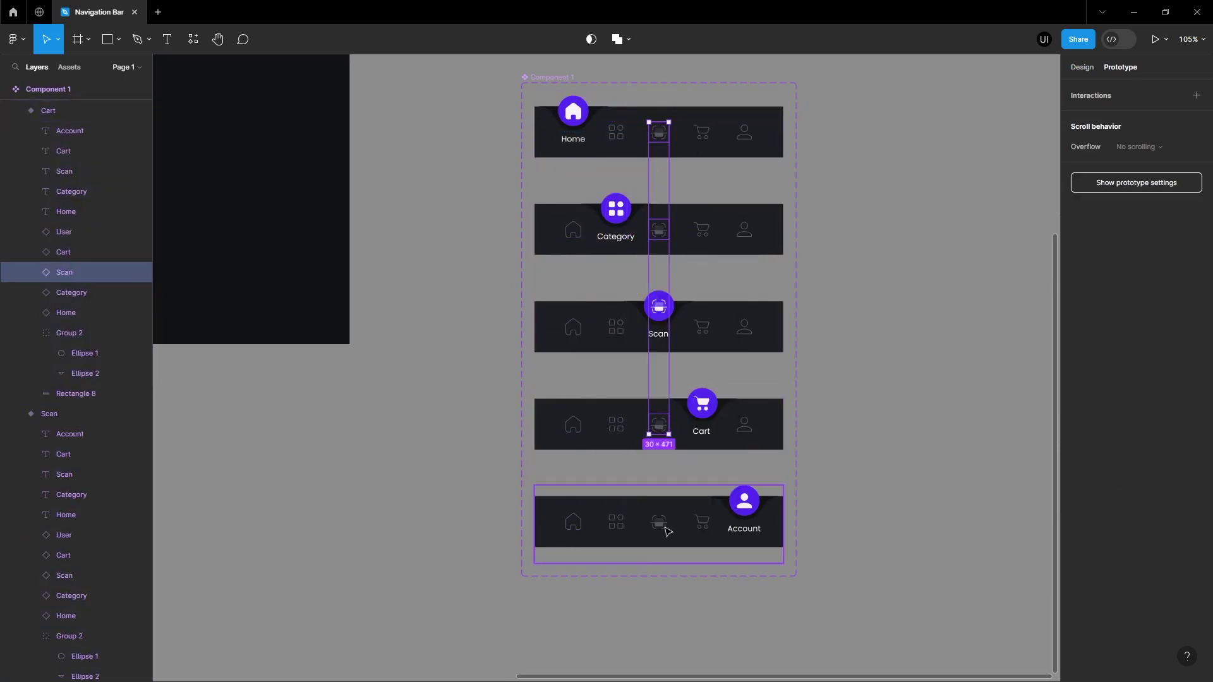
{"action": "left_click", "coordinate": [660, 523], "text": "ctrl+shift"}
{"action": "left_click_drag", "start_coordinate": [659, 512], "coordinate": [679, 344]}
{"action": "left_click", "coordinate": [740, 384]}
Step: Connect the inactive Cart icons to the Cart variant and the inactive User icons to the Account variant
{"action": "left_click", "coordinate": [701, 522], "text": "ctrl"}
{"action": "left_click_drag", "start_coordinate": [702, 142], "coordinate": [701, 454]}
{"action": "left_click", "coordinate": [744, 327]}
{"action": "left_click", "coordinate": [745, 229], "text": "shift"}
{"action": "left_click", "coordinate": [744, 424], "text": "shift"}
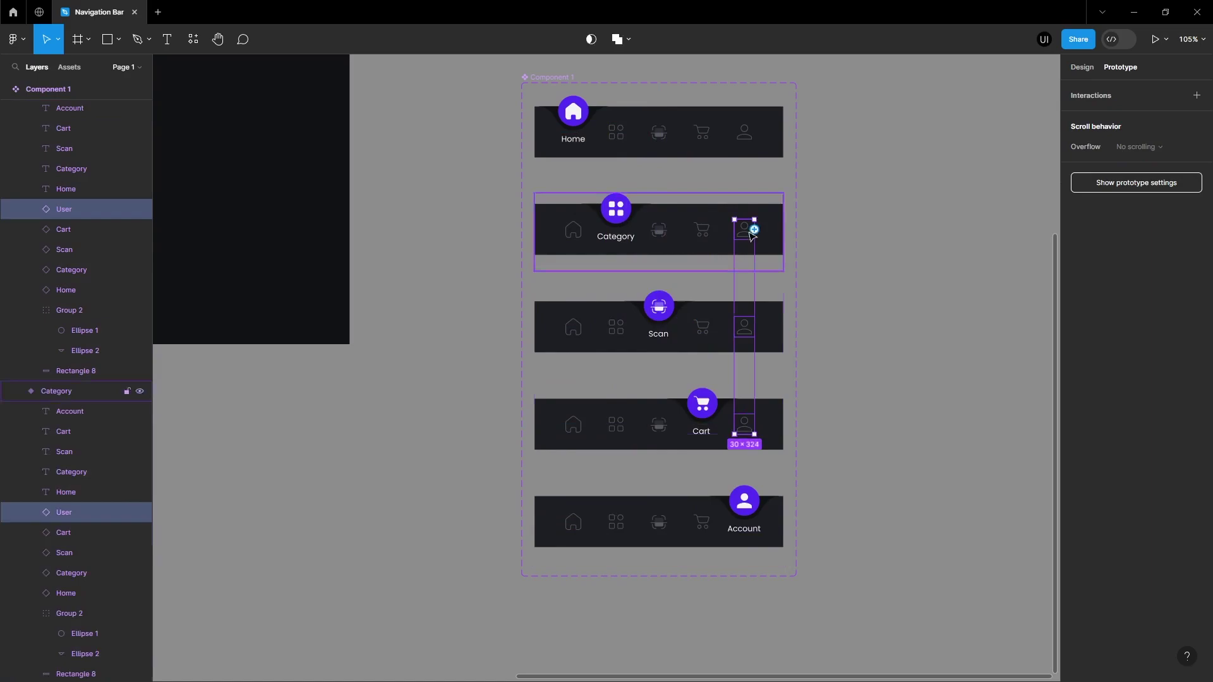
{"action": "left_click", "coordinate": [744, 132], "text": "shift"}
{"action": "left_click_drag", "start_coordinate": [754, 326], "coordinate": [745, 530]}
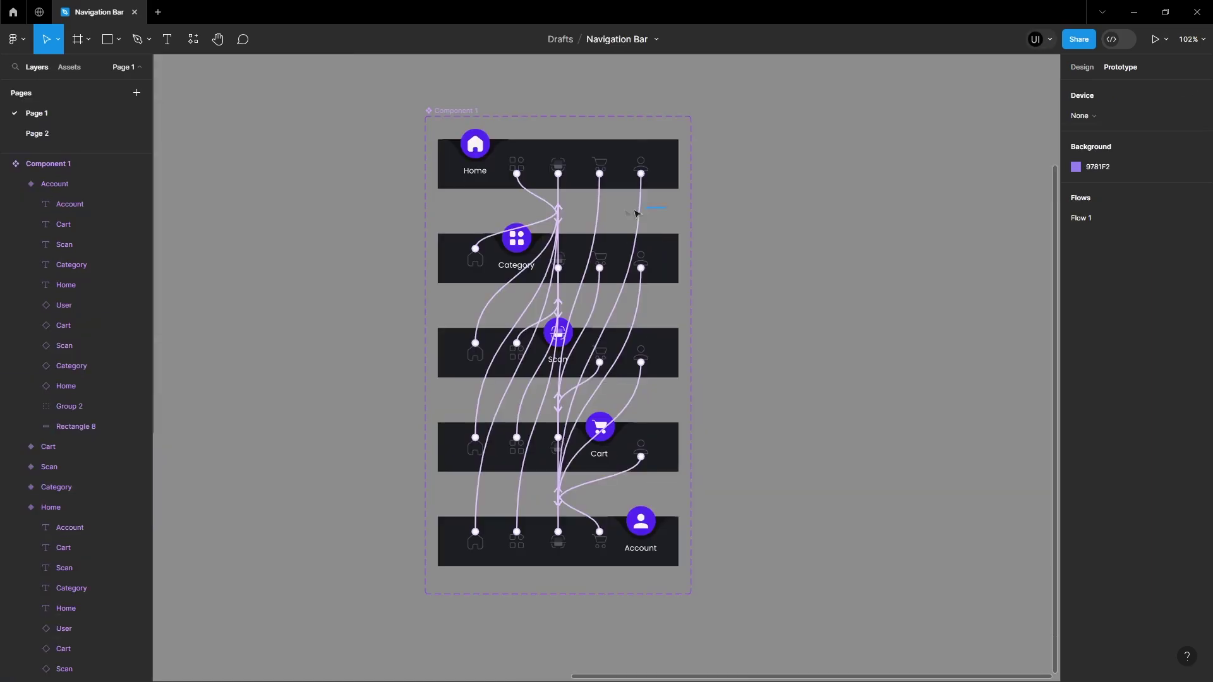
Step: Give all the variant connections an on-click Smart animate transition with Gentle easing and a 600 ms duration
{"action": "left_click_drag", "start_coordinate": [665, 207], "coordinate": [761, 234]}
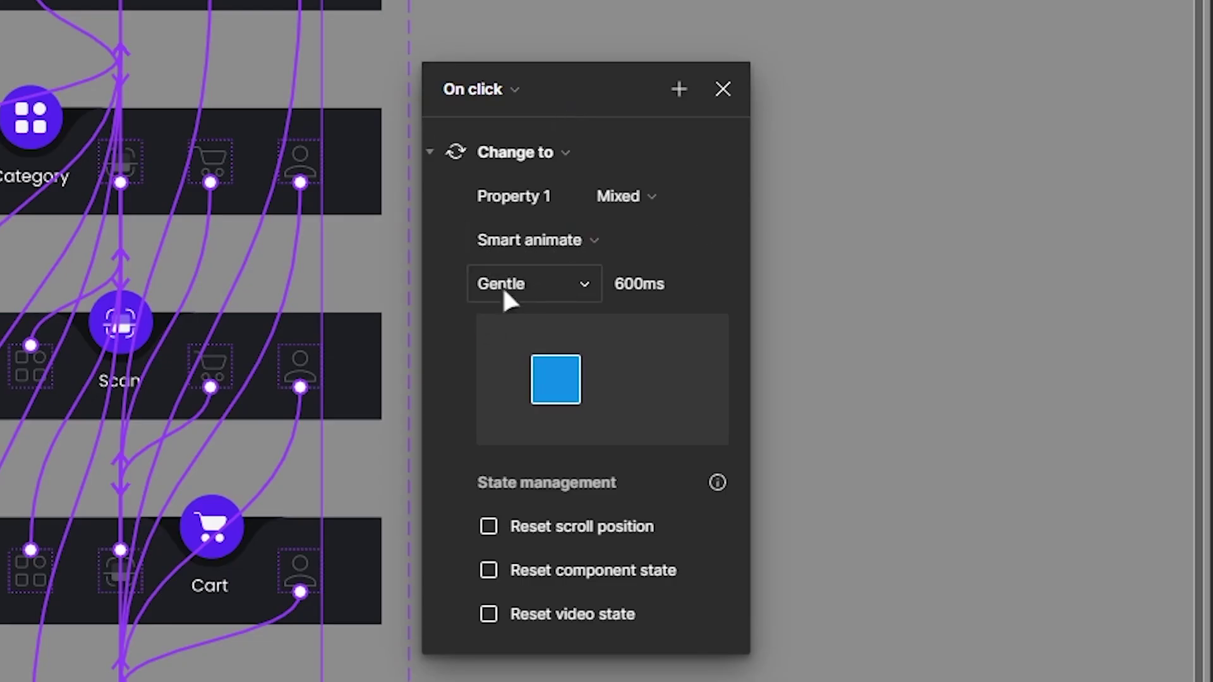
{"action": "left_click", "coordinate": [643, 284]}
{"action": "type", "text": "600"}
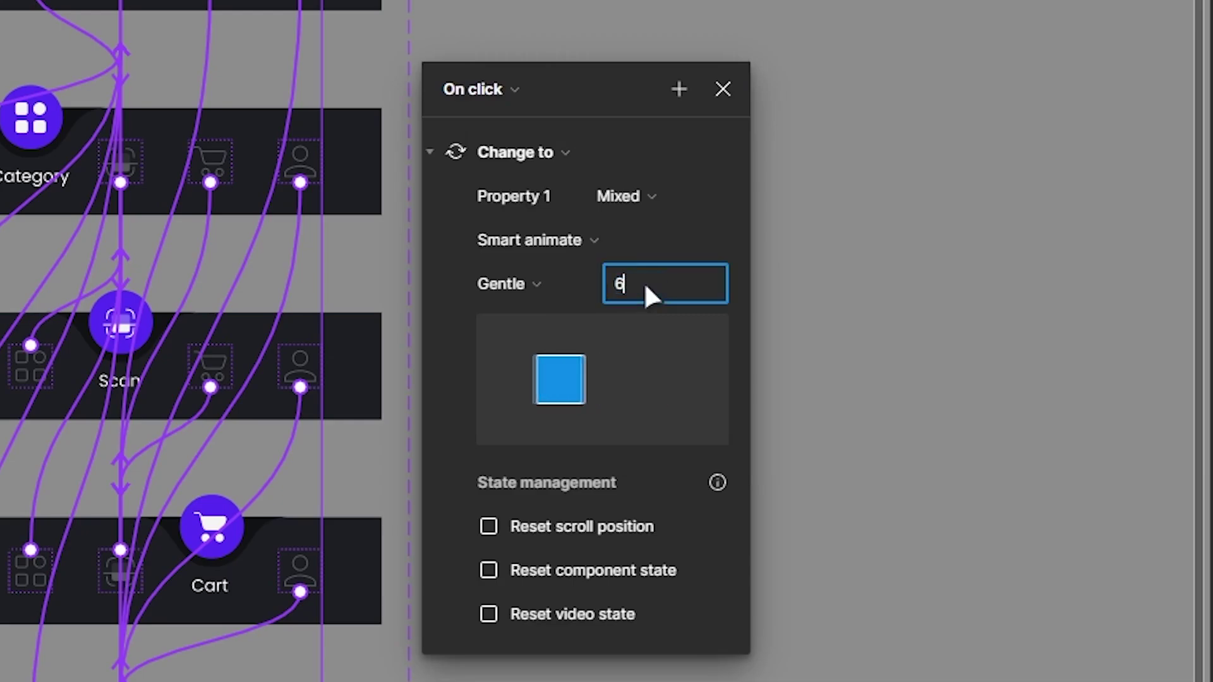
{"action": "key", "text": "Return"}
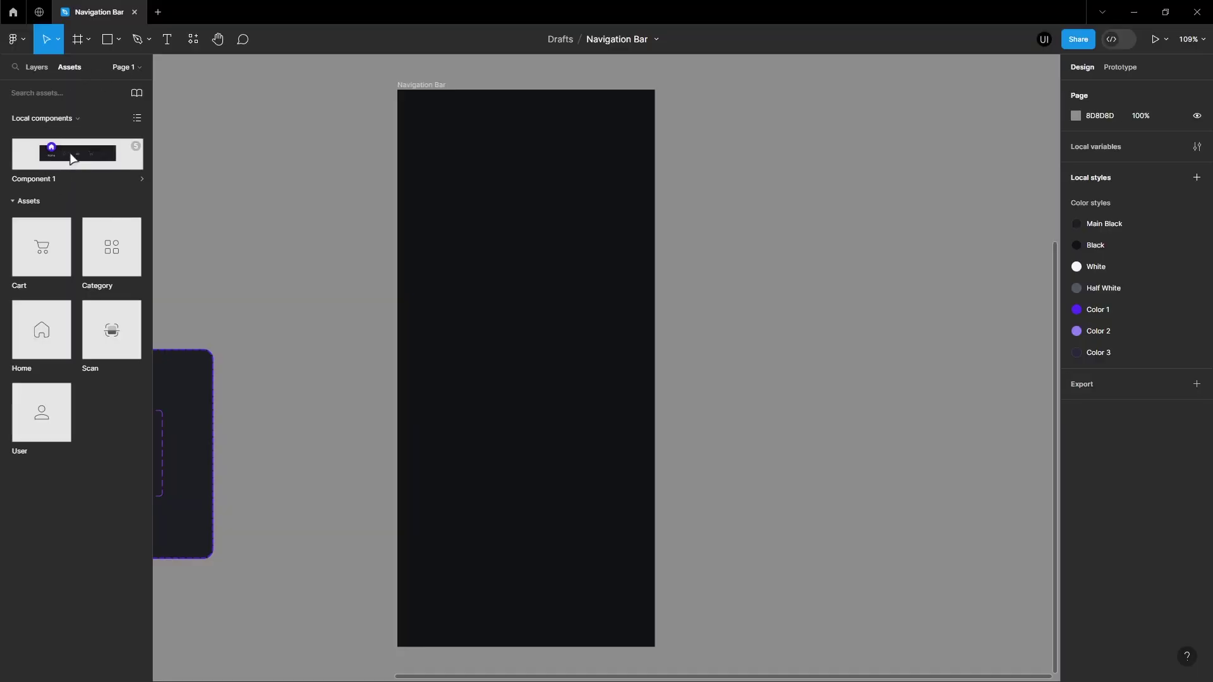
Step: Place an instance of Component 1 at the bottom of the Navigation Bar frame, flush with its left edge
{"action": "left_click_drag", "start_coordinate": [518, 516], "coordinate": [539, 519]}
{"action": "left_click_drag", "start_coordinate": [563, 520], "coordinate": [556, 484]}
{"action": "scroll", "coordinate": [560, 518], "scroll_direction": "up", "scroll_amount": 5}
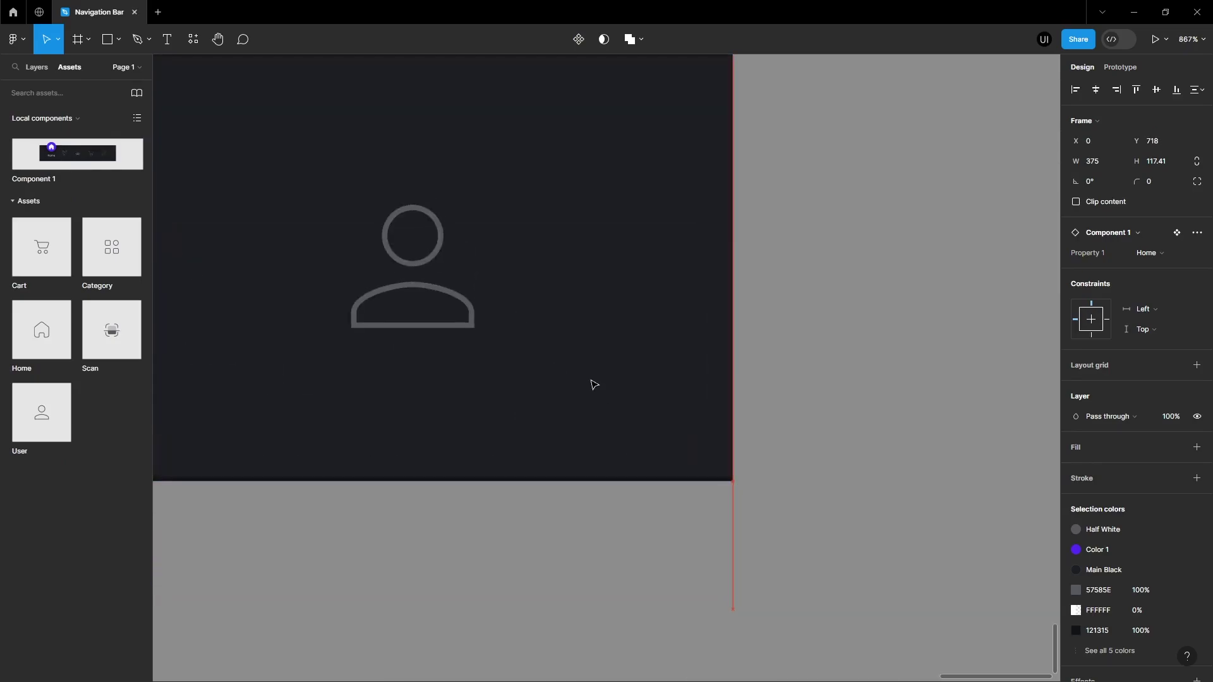